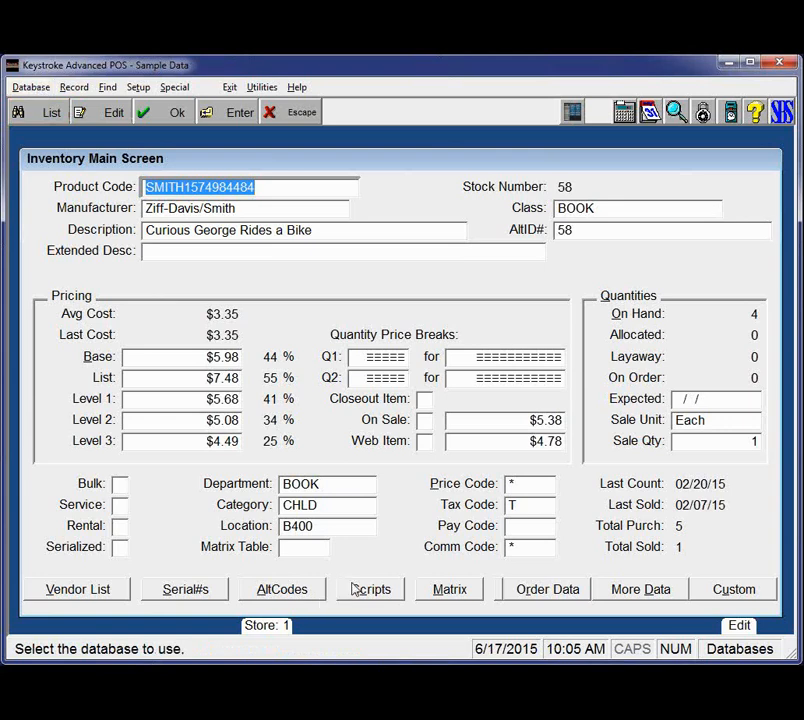
- Check the scripts of the Curious George Rides a Bike item, close them unchanged, and open the Books department record
{"action": "left_click", "coordinate": [362, 589]}
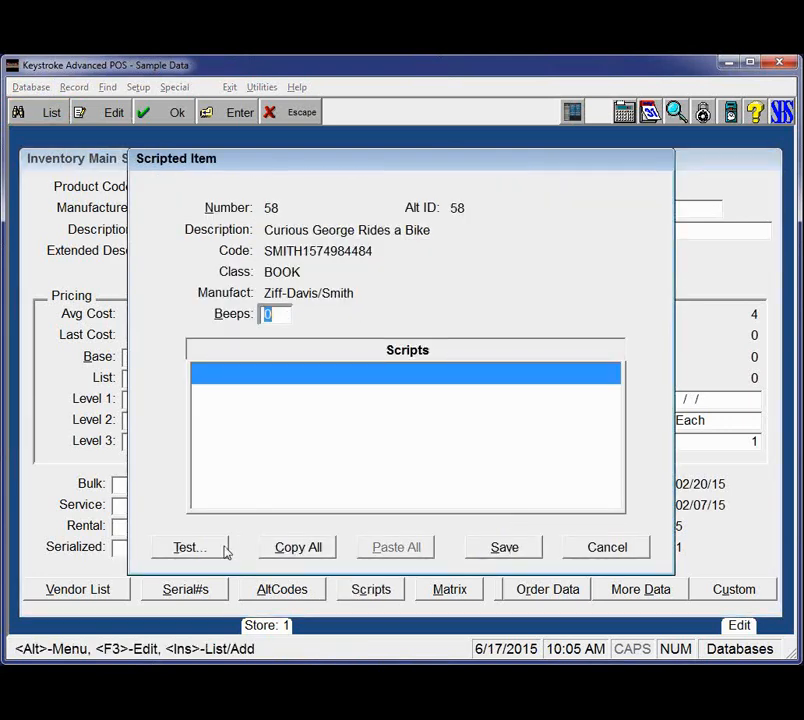
{"action": "left_click", "coordinate": [585, 557]}
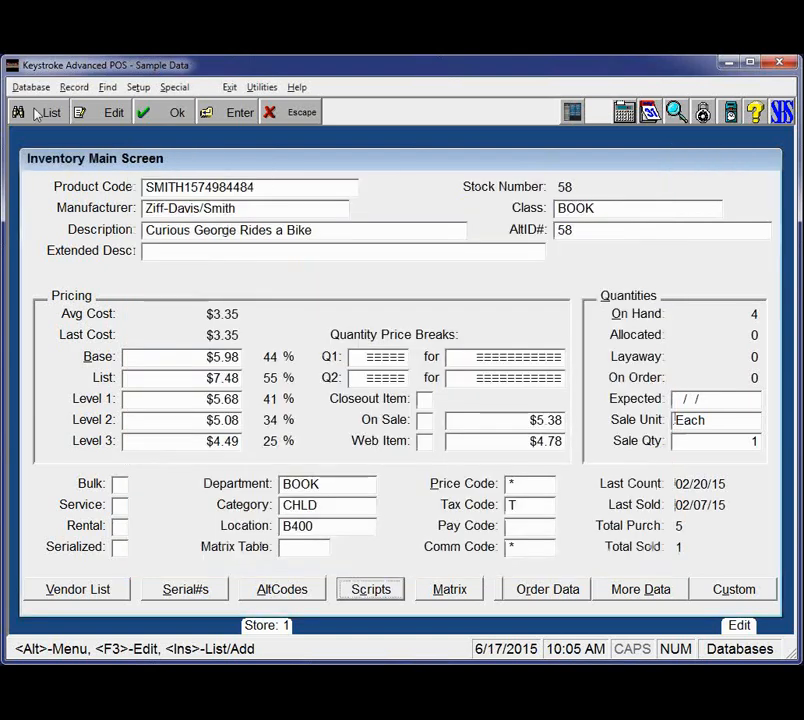
{"action": "left_click", "coordinate": [31, 87]}
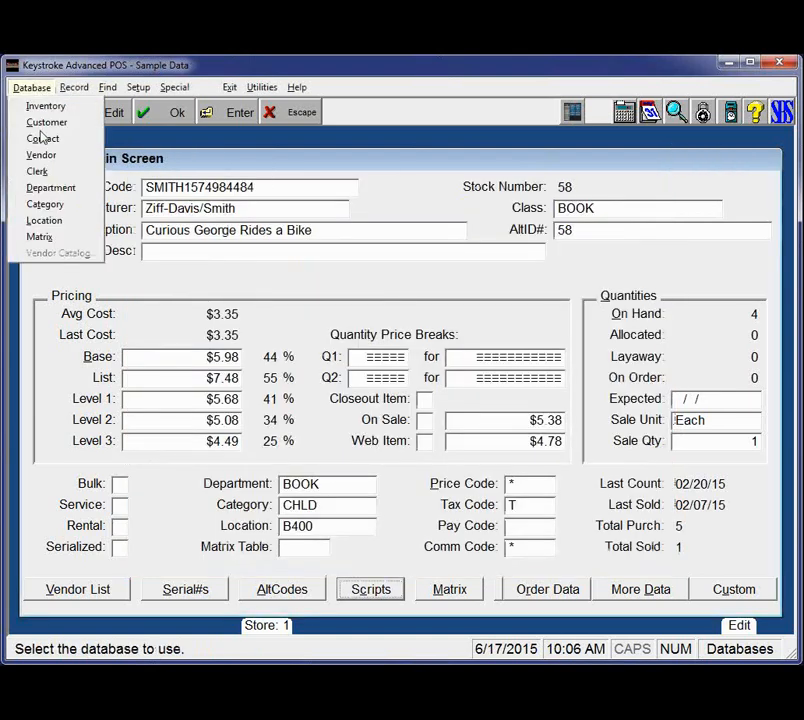
{"action": "left_click", "coordinate": [48, 187]}
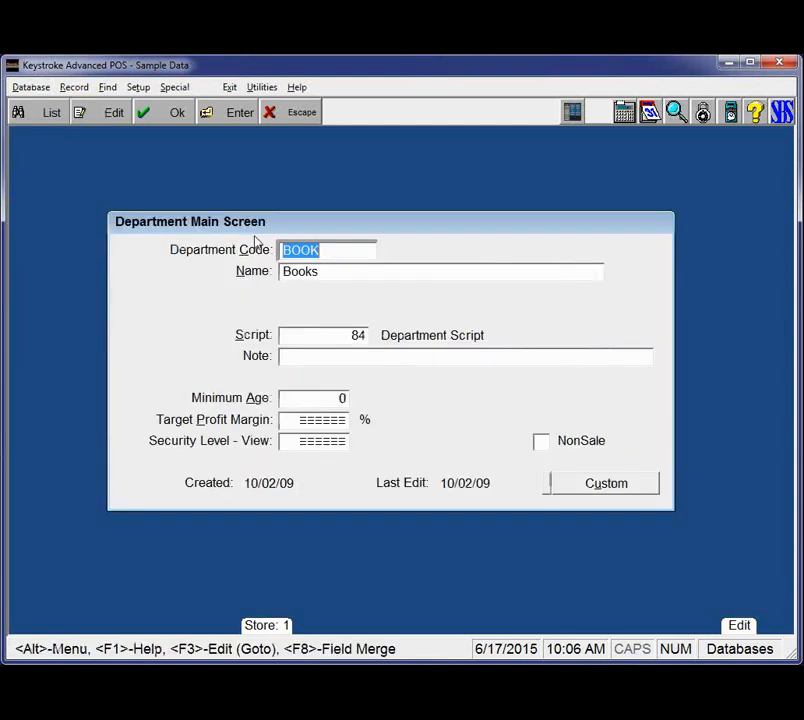
- Open the Department Script item assigned to the Books department and display its scripts
{"action": "left_click", "coordinate": [350, 336]}
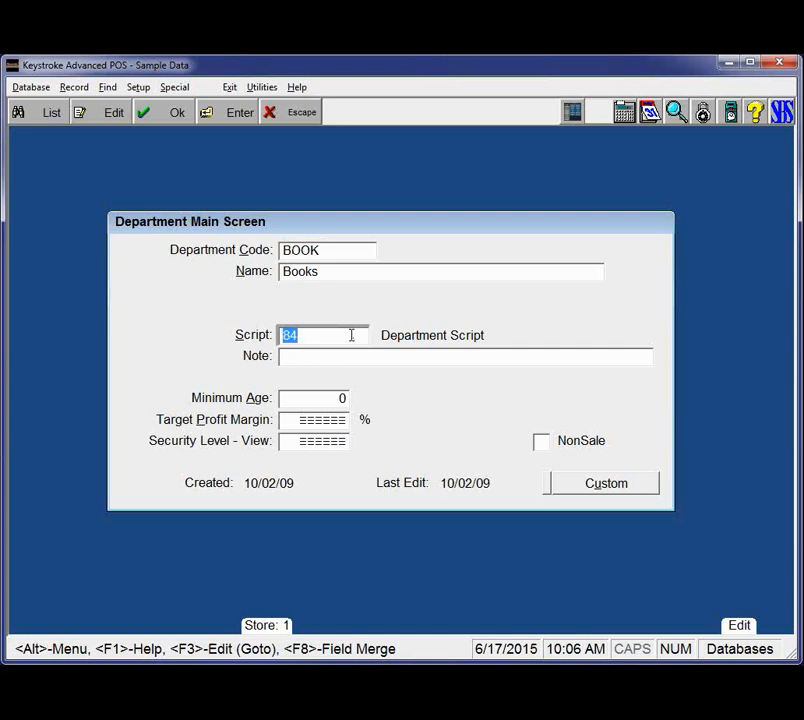
{"action": "double_click", "coordinate": [351, 336]}
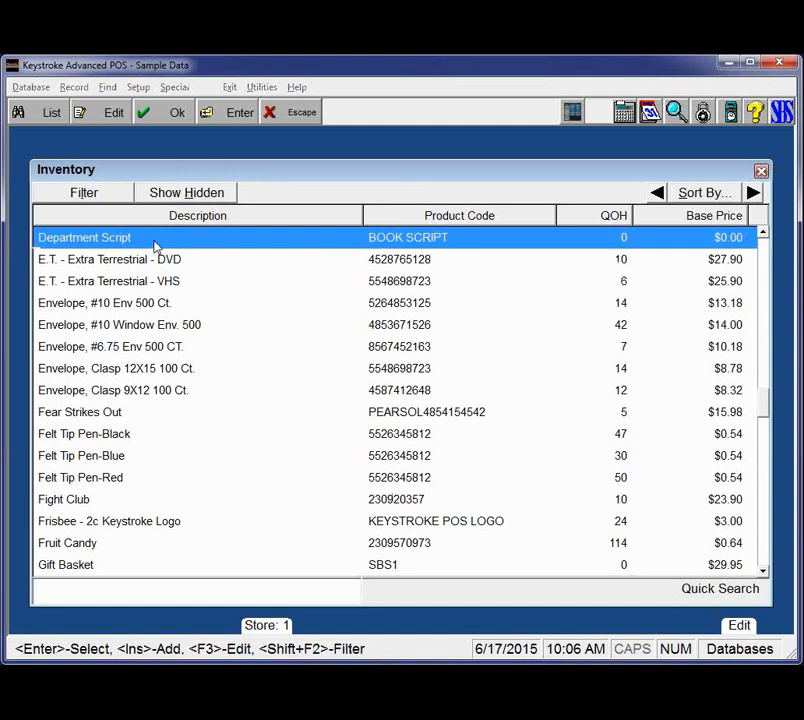
{"action": "double_click", "coordinate": [237, 247]}
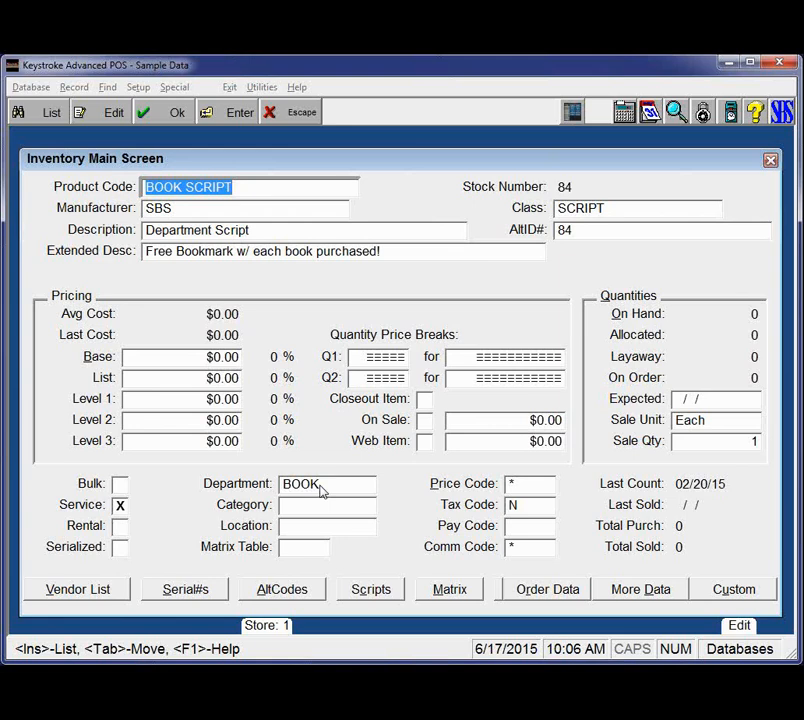
{"action": "left_click", "coordinate": [387, 597]}
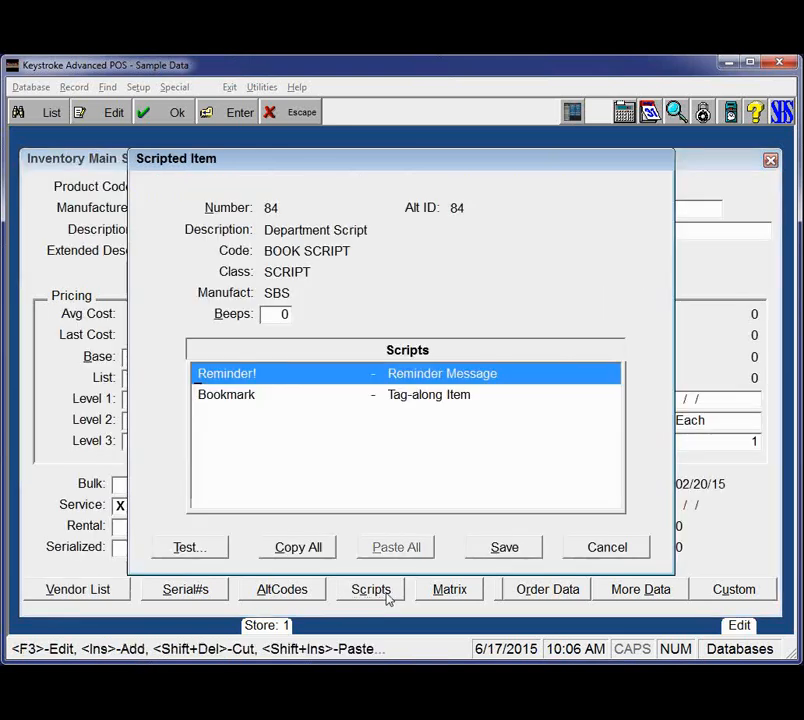
- Review the Reminder! script's type options and message text, keeping the type as Reminder Message
{"action": "double_click", "coordinate": [262, 381]}
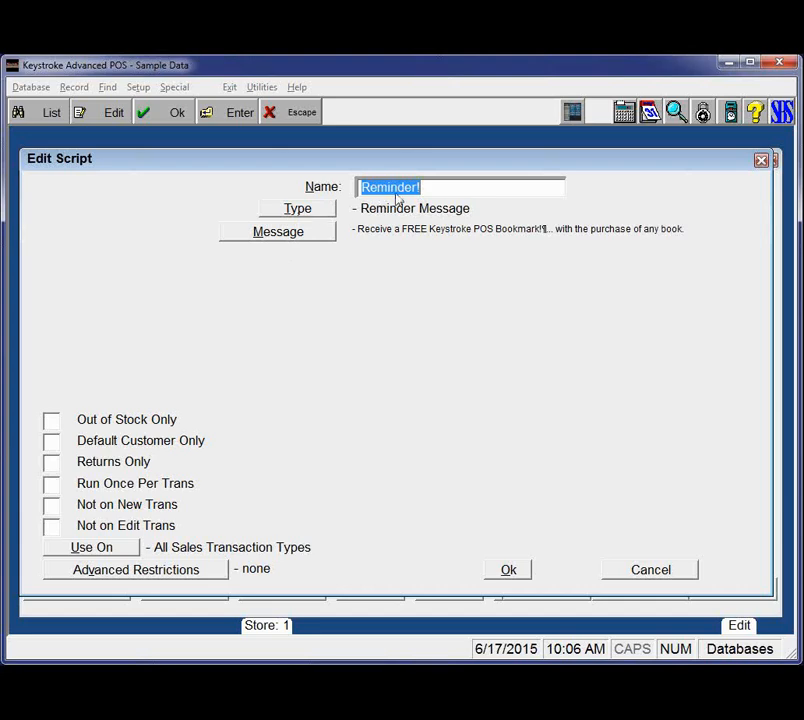
{"action": "left_click", "coordinate": [315, 218]}
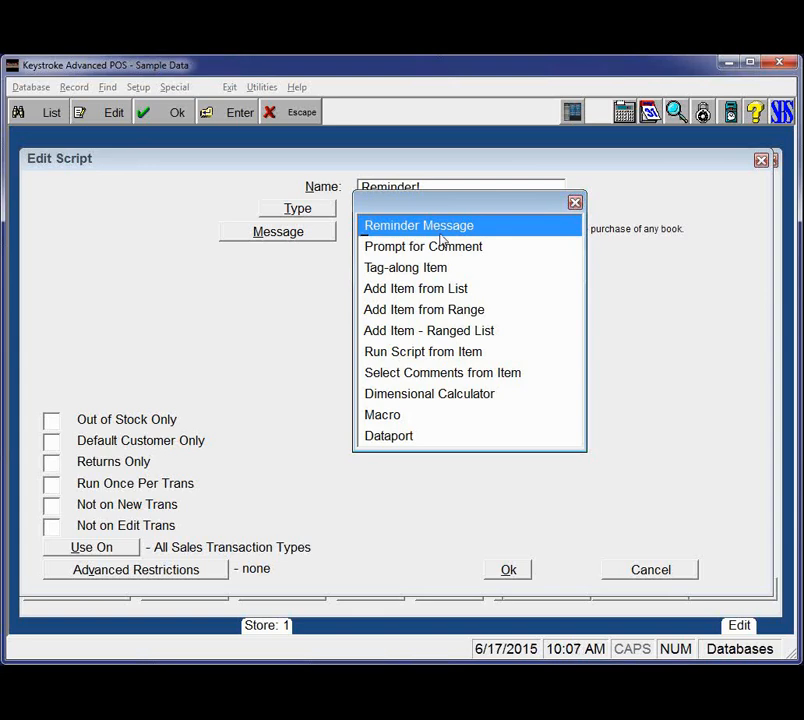
{"action": "left_click", "coordinate": [380, 233]}
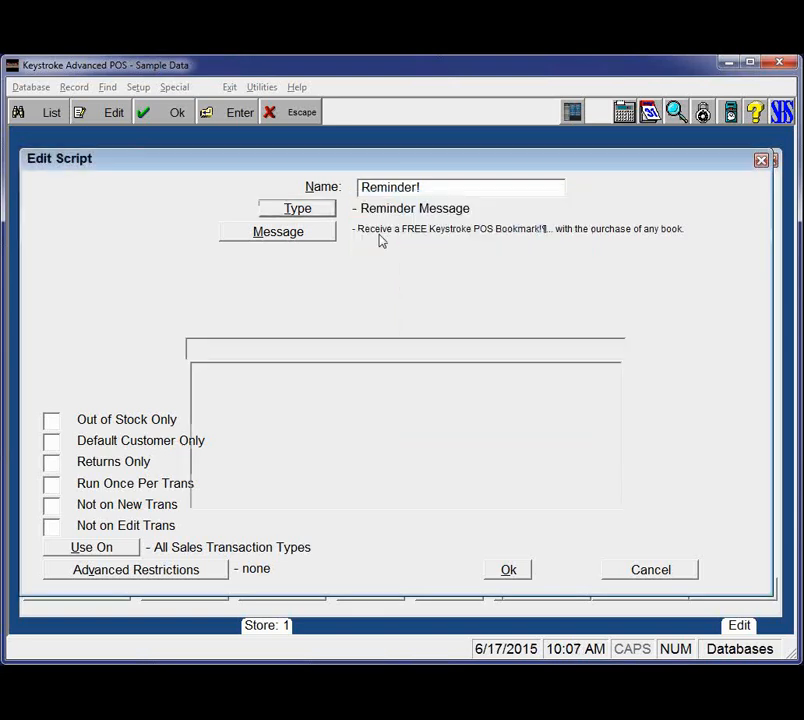
{"action": "left_click", "coordinate": [282, 233]}
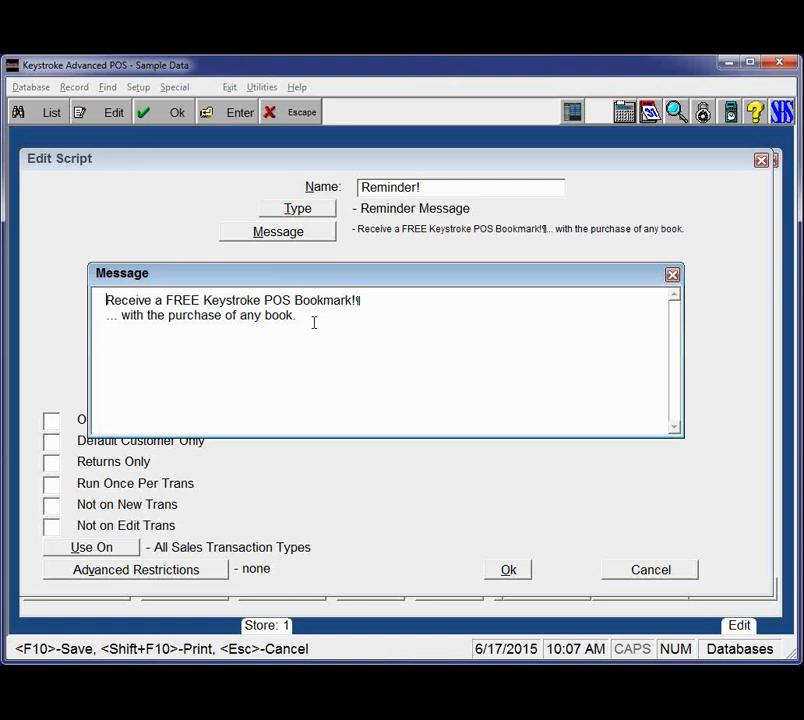
{"action": "key", "text": "Escape"}
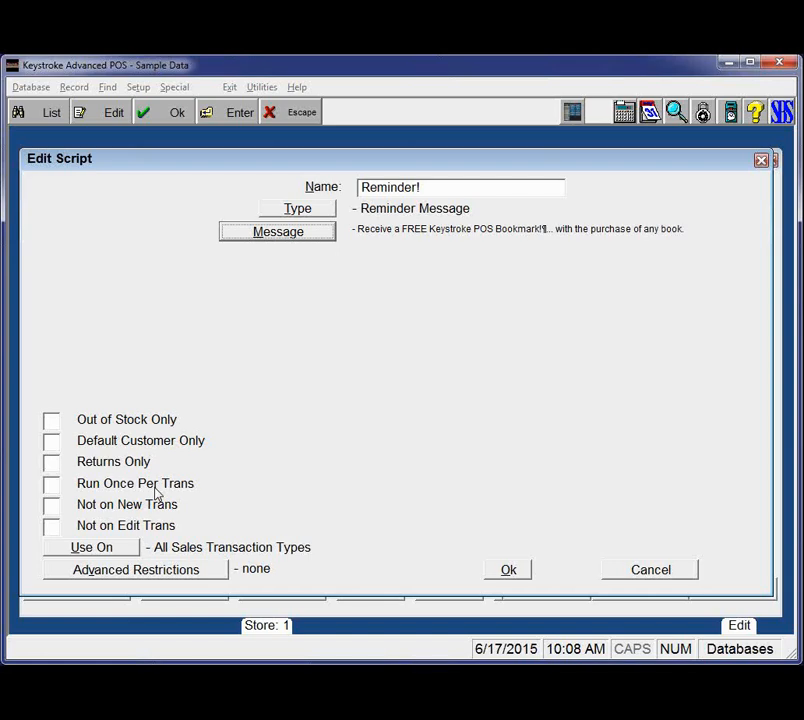
{"action": "left_click", "coordinate": [508, 572]}
- Review the Bookmark tag-along script's settings and close the item's script list, saving the changes
{"action": "key", "text": "Down"}
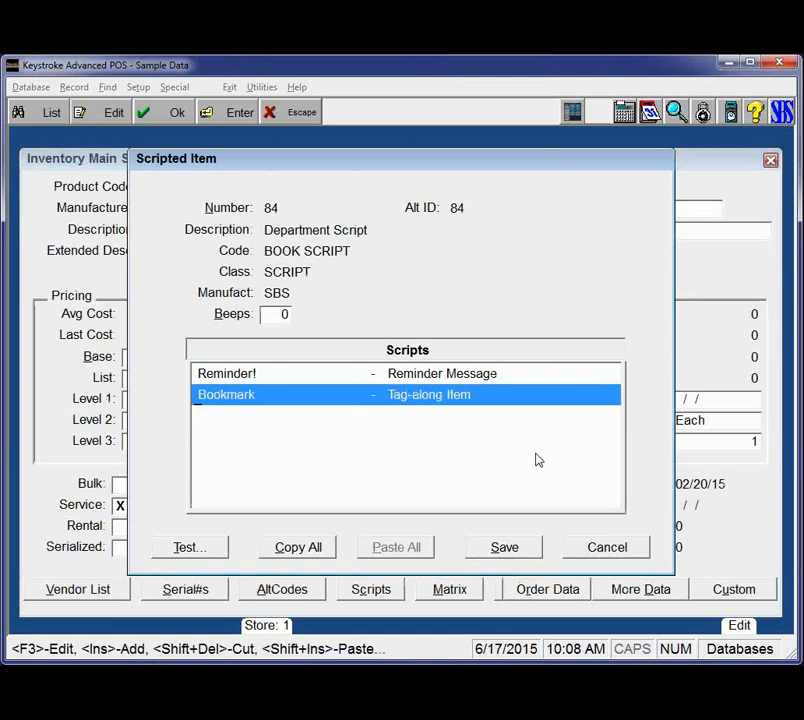
{"action": "key", "text": "Return"}
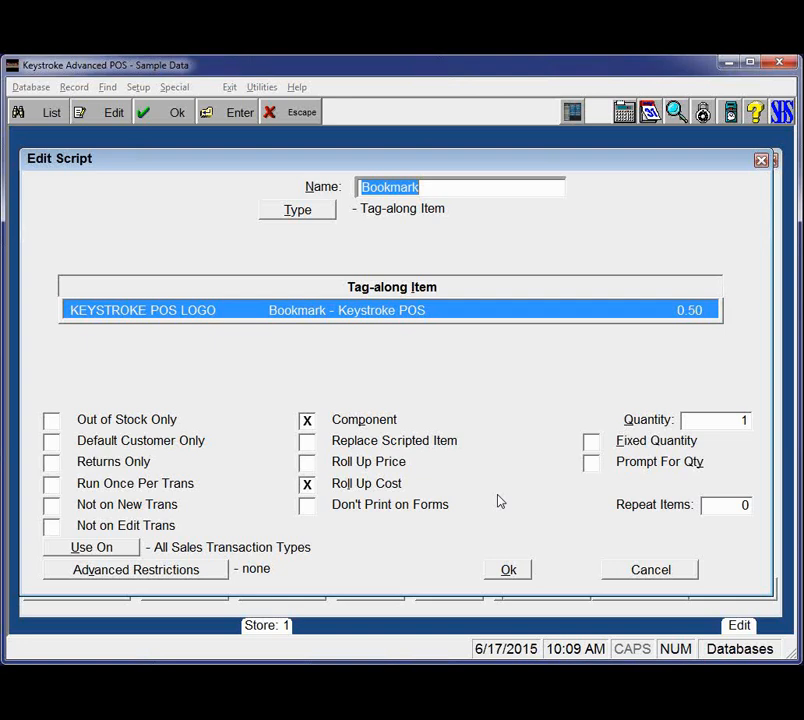
{"action": "key", "text": "Return"}
{"action": "key", "text": "Escape"}
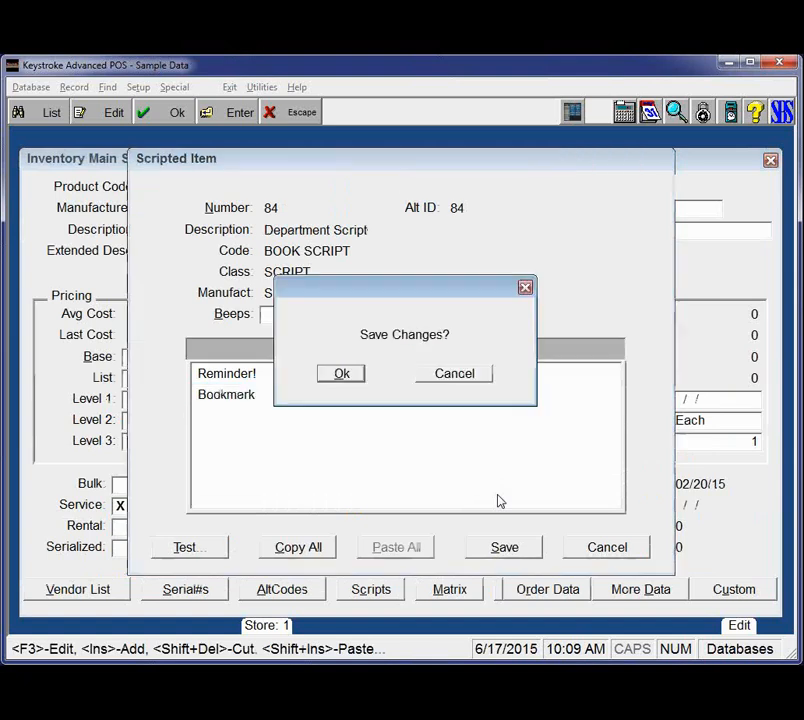
{"action": "left_click", "coordinate": [350, 378]}
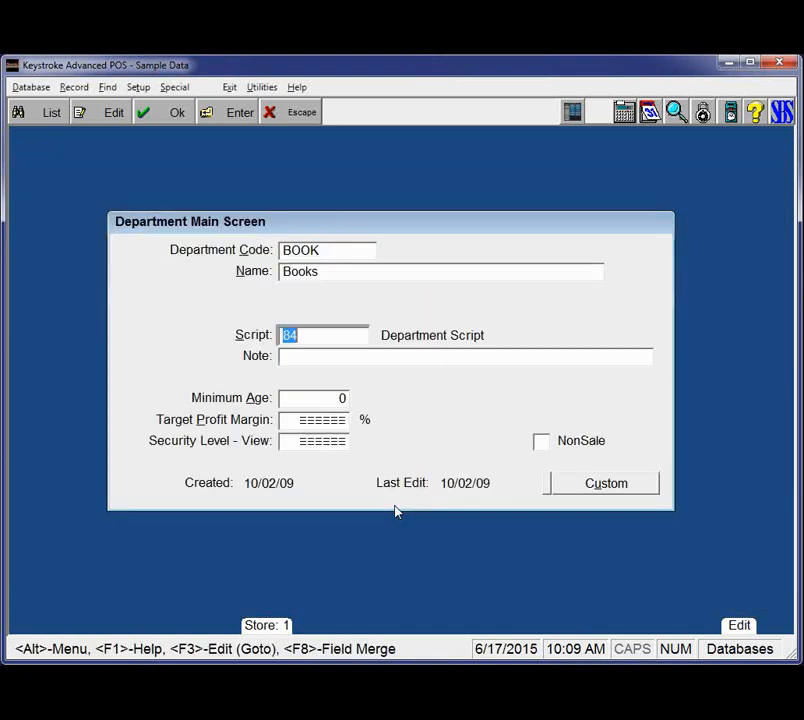
- Start a sales invoice for the Cash customer and add Curious George Rides a Bike from the inventory list
{"action": "key", "text": "alt+x"}
{"action": "key", "text": "s"}
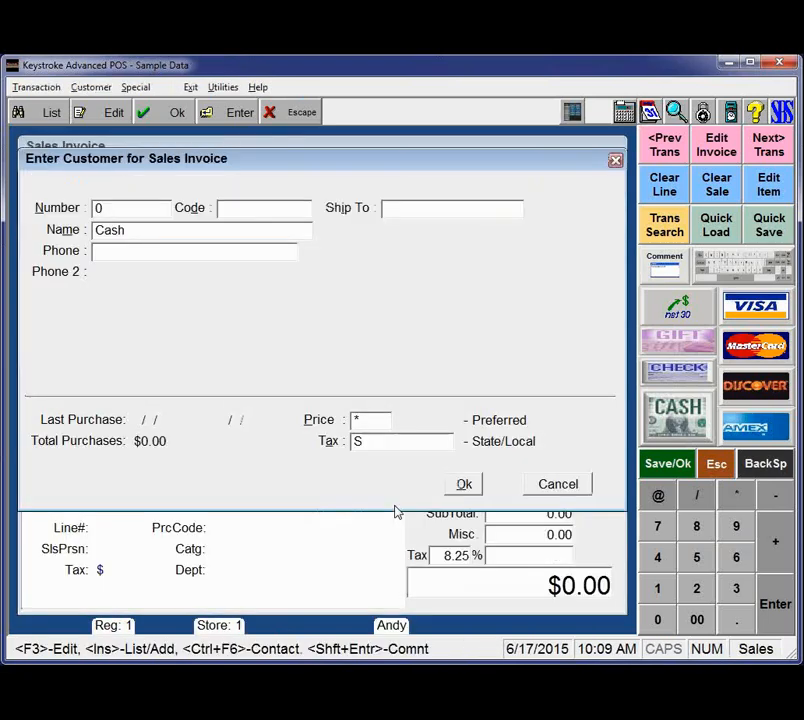
{"action": "key", "text": "Return"}
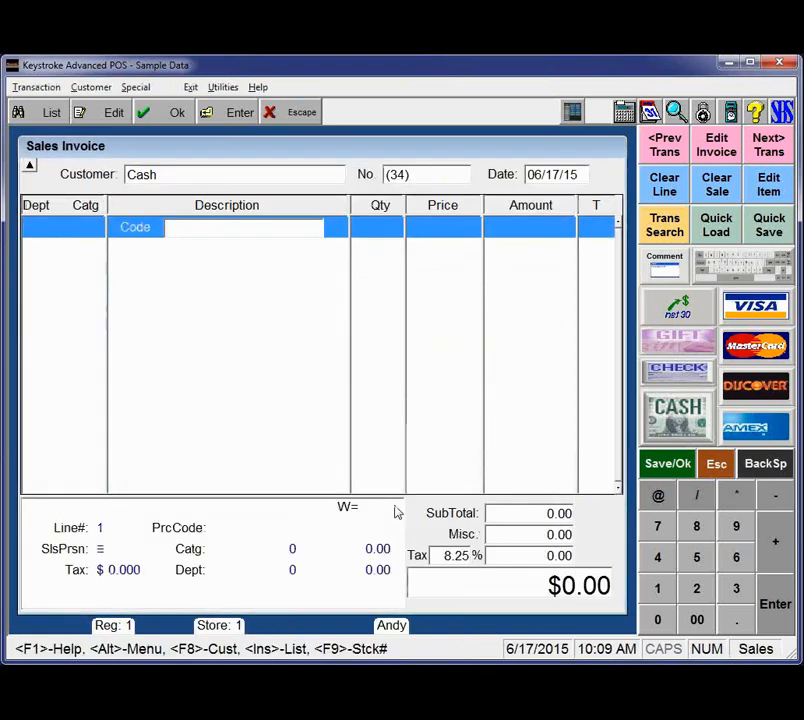
{"action": "key", "text": "Insert"}
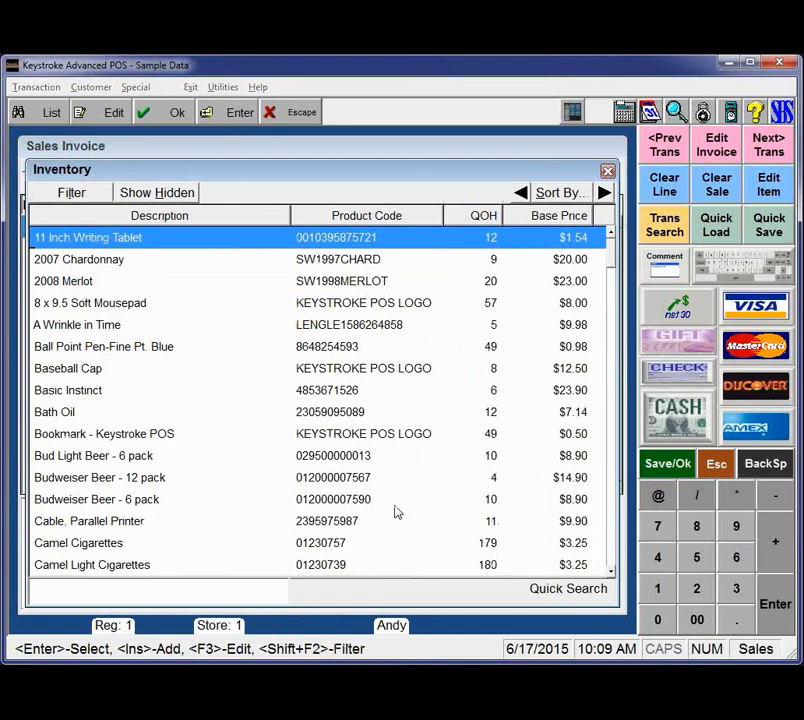
{"action": "type", "text": "c"}
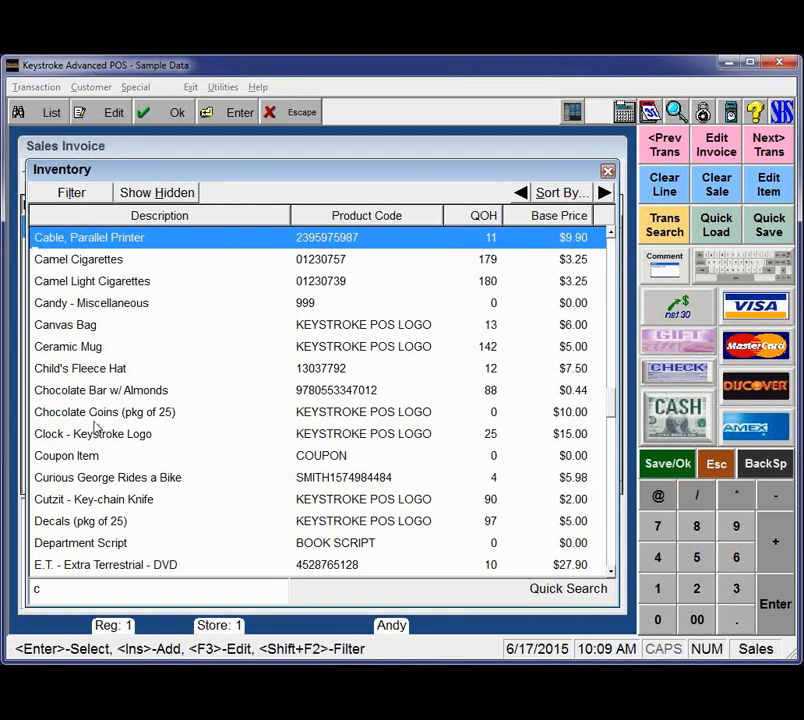
{"action": "double_click", "coordinate": [97, 479]}
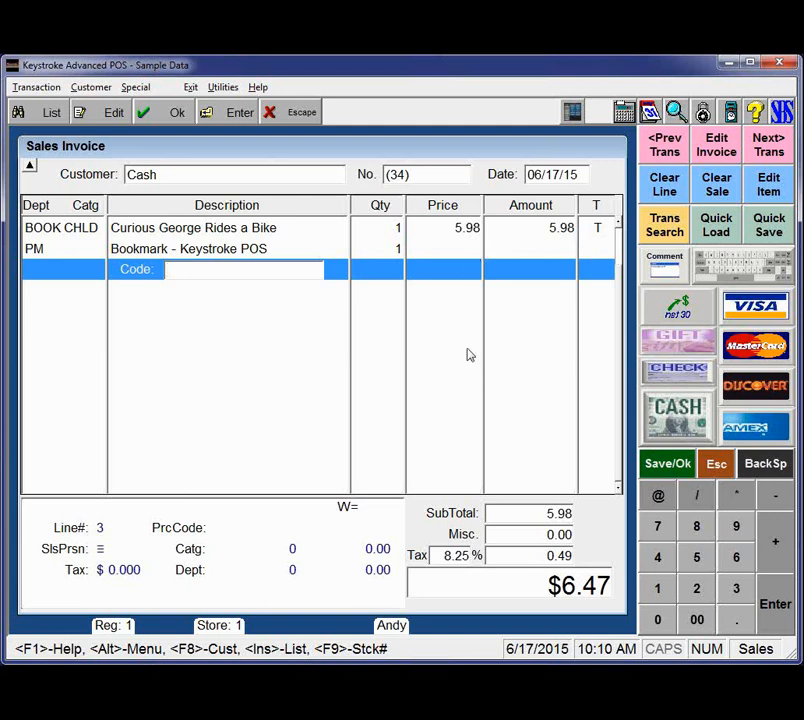
- Complete the sale with a cash payment of $6.47 and save the invoice without printing it
{"action": "key", "text": "F10"}
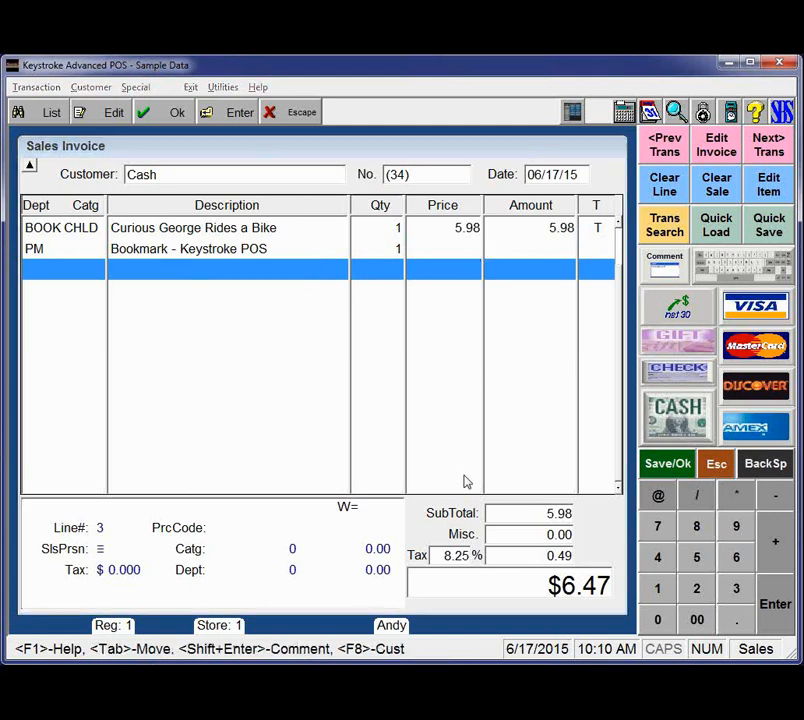
{"action": "left_click", "coordinate": [129, 337]}
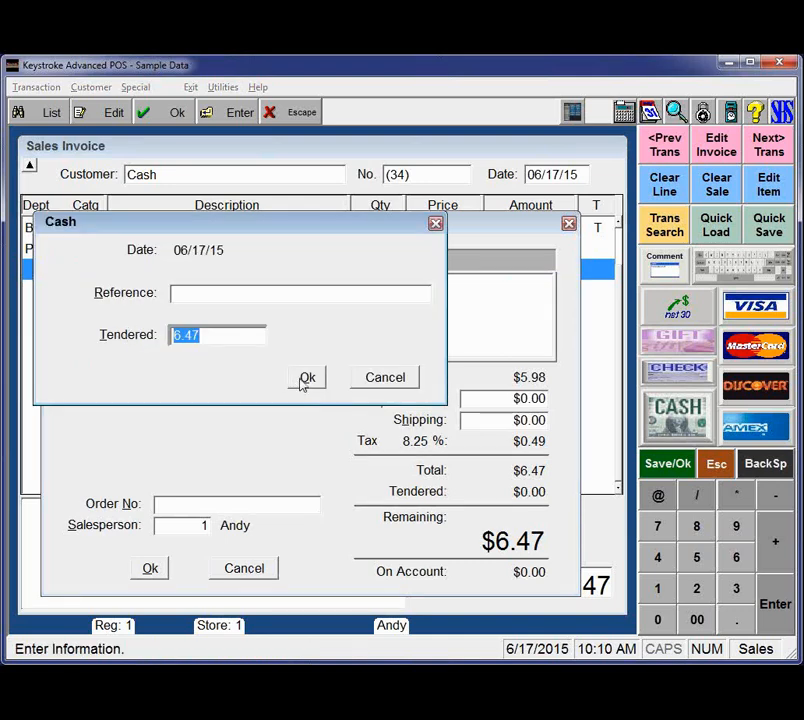
{"action": "left_click", "coordinate": [305, 378]}
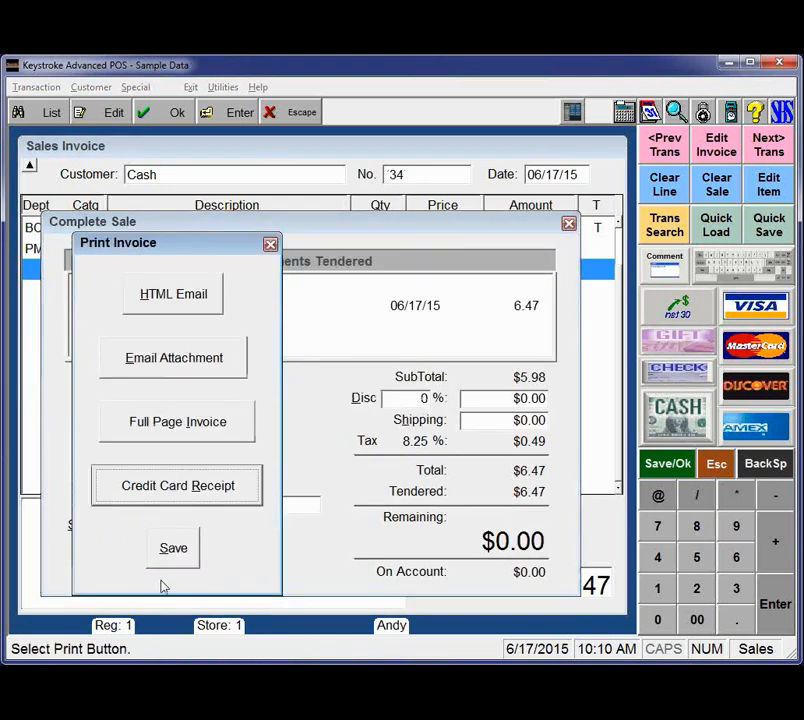
{"action": "left_click", "coordinate": [174, 552]}
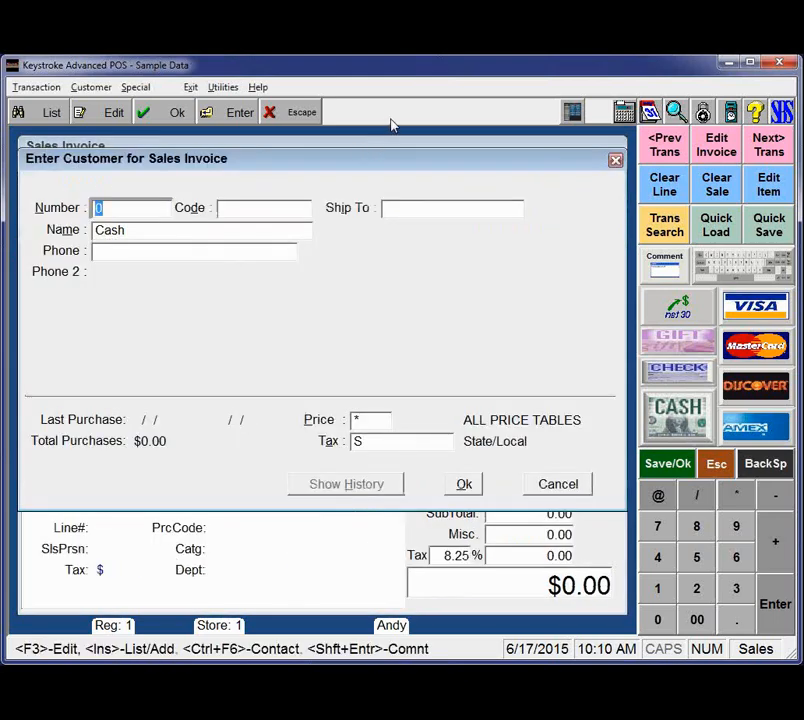
- Return to the Database Manager and open the inventory list for editing
{"action": "key", "text": "alt+x"}
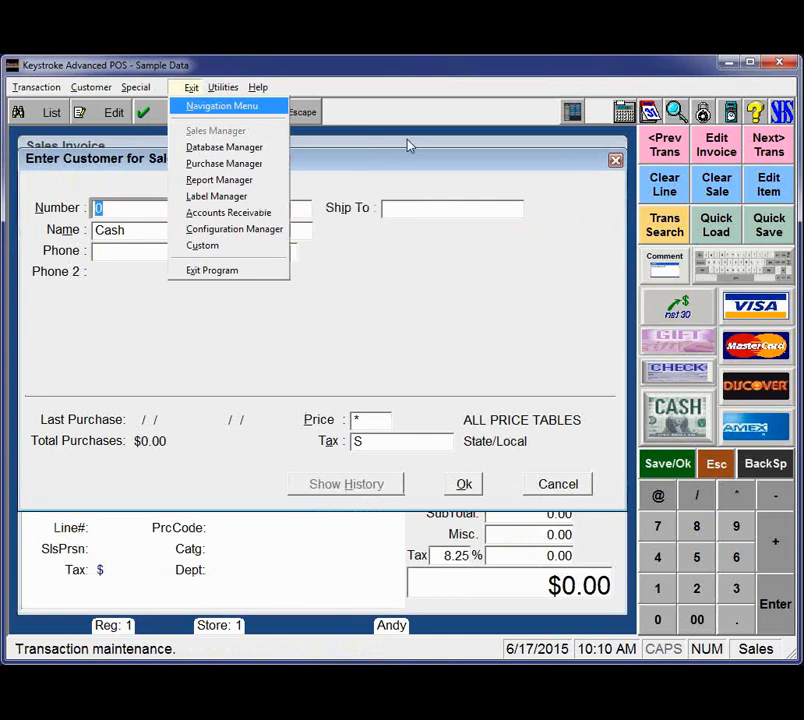
{"action": "key", "text": "d"}
{"action": "mouse_move", "coordinate": [80, 114]}
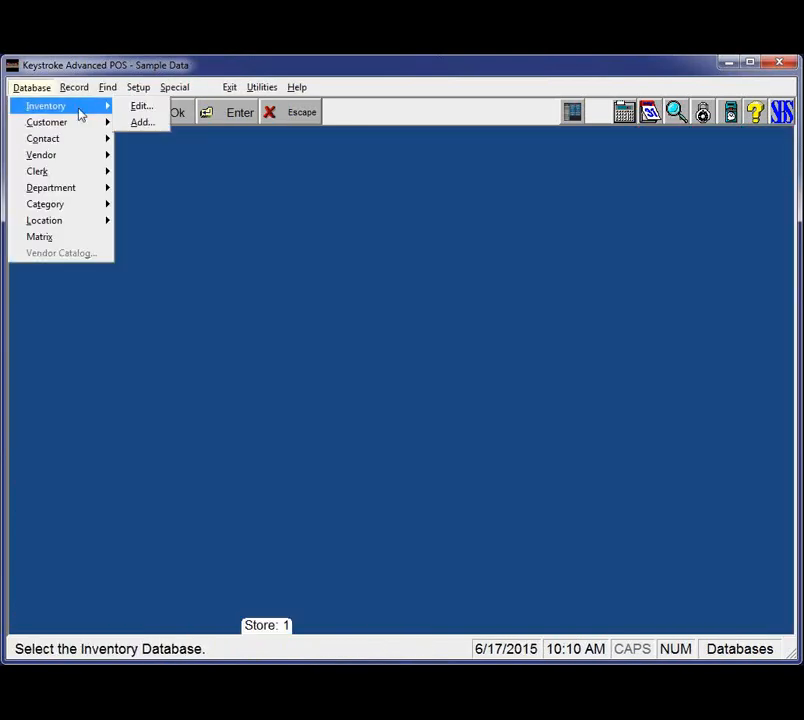
{"action": "left_click", "coordinate": [140, 108]}
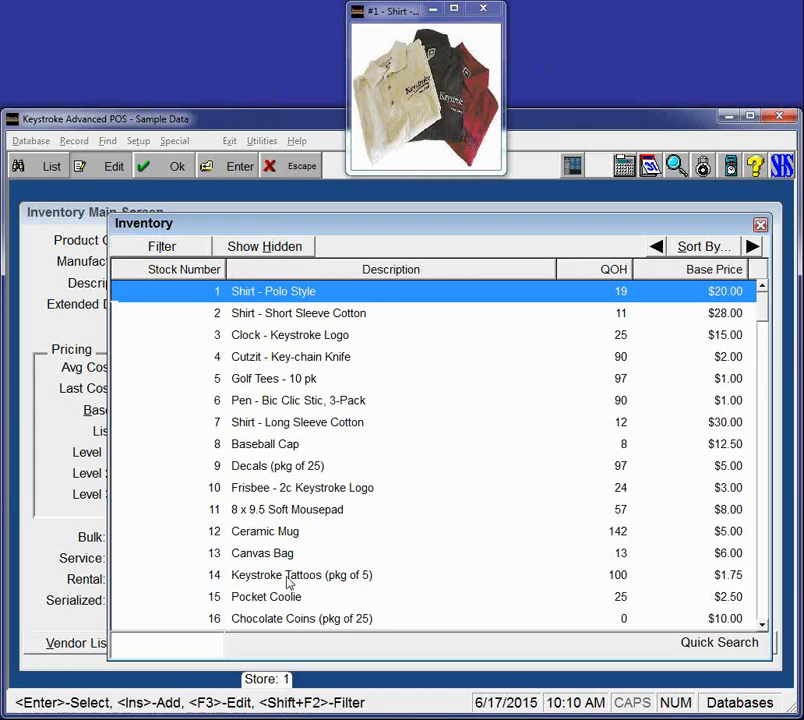
- Find Gift Basket w/ Bottle of Wine in the inventory list, open its record and display its scripts
{"action": "key", "text": "Down"}
{"action": "key", "text": "Down"}
{"action": "key", "text": "Down"}
{"action": "key", "text": "Down"}
{"action": "key", "text": "Down"}
{"action": "key", "text": "Down"}
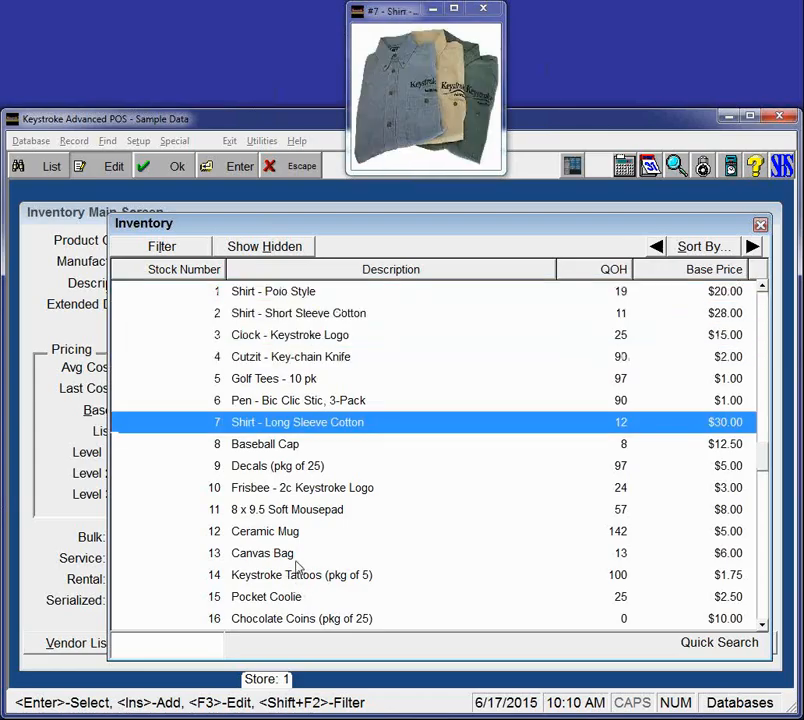
{"action": "key", "text": "Page_Down"}
{"action": "key", "text": "Page_Down"}
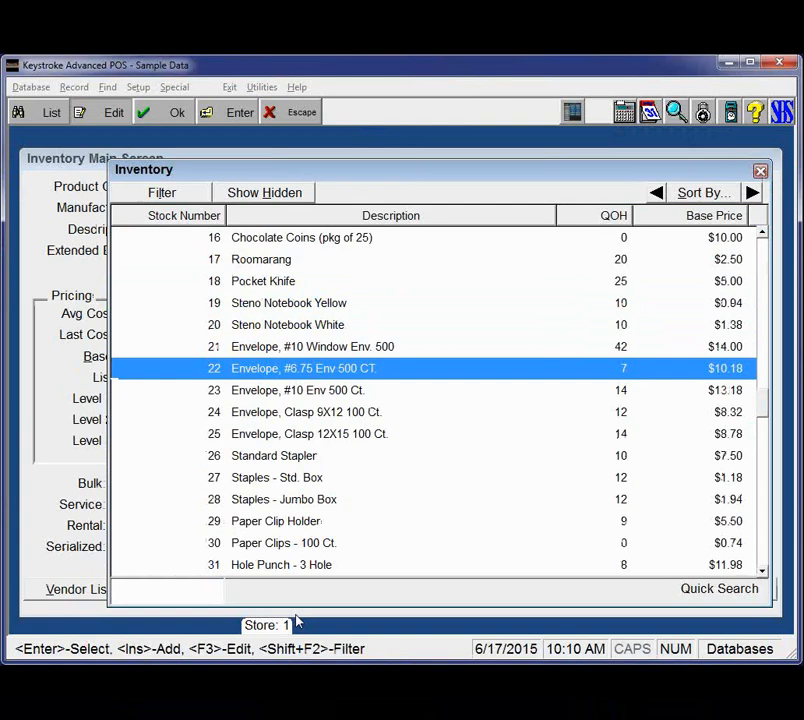
{"action": "key", "text": "Page_Down"}
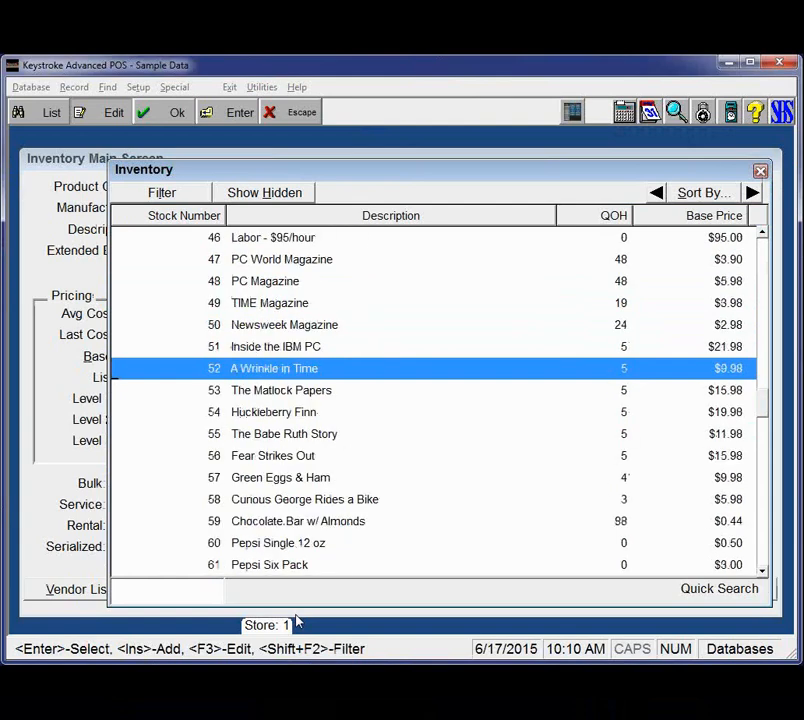
{"action": "key", "text": "Page_Down"}
{"action": "key", "text": "Up"}
{"action": "key", "text": "Up"}
{"action": "key", "text": "Up"}
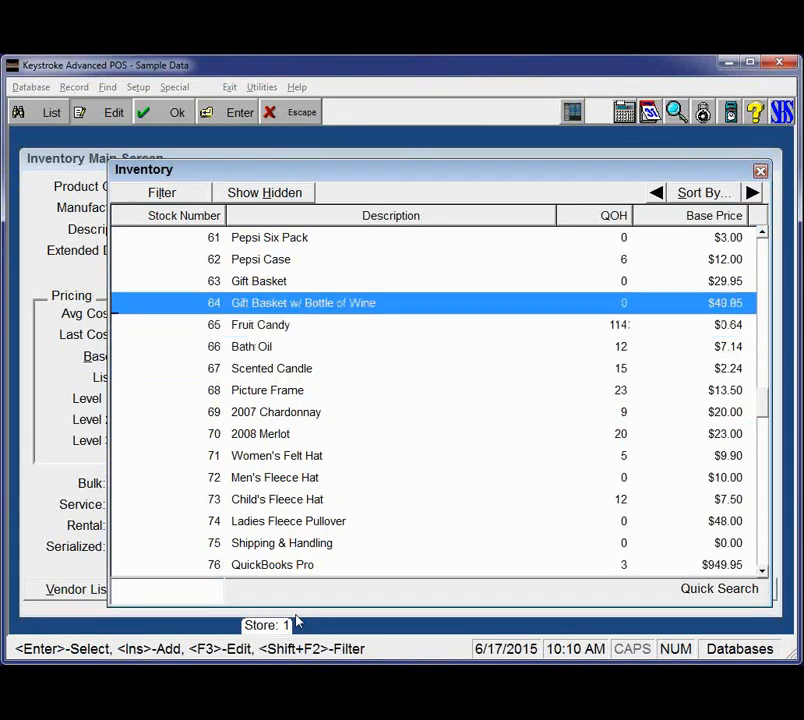
{"action": "key", "text": "Return"}
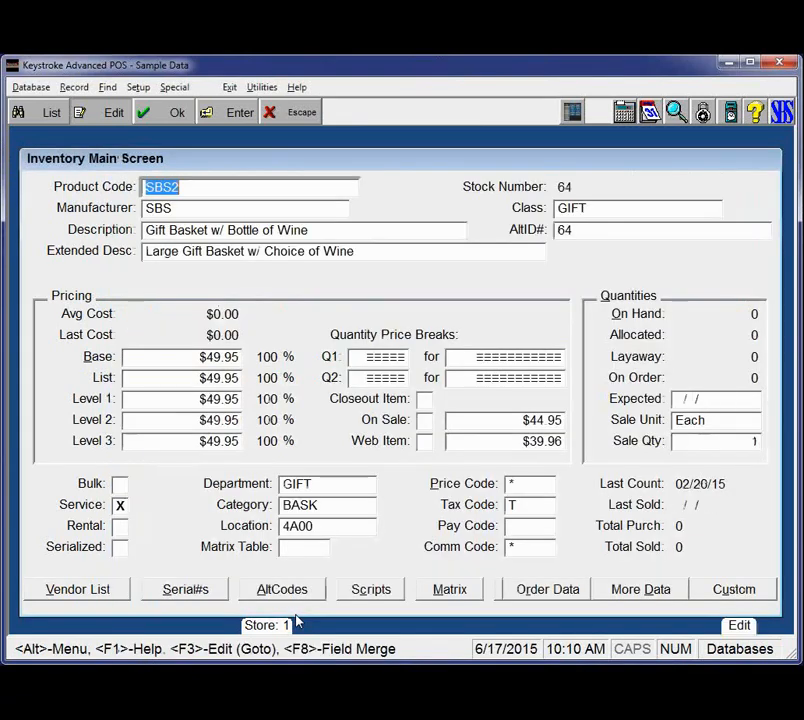
{"action": "left_click", "coordinate": [395, 591]}
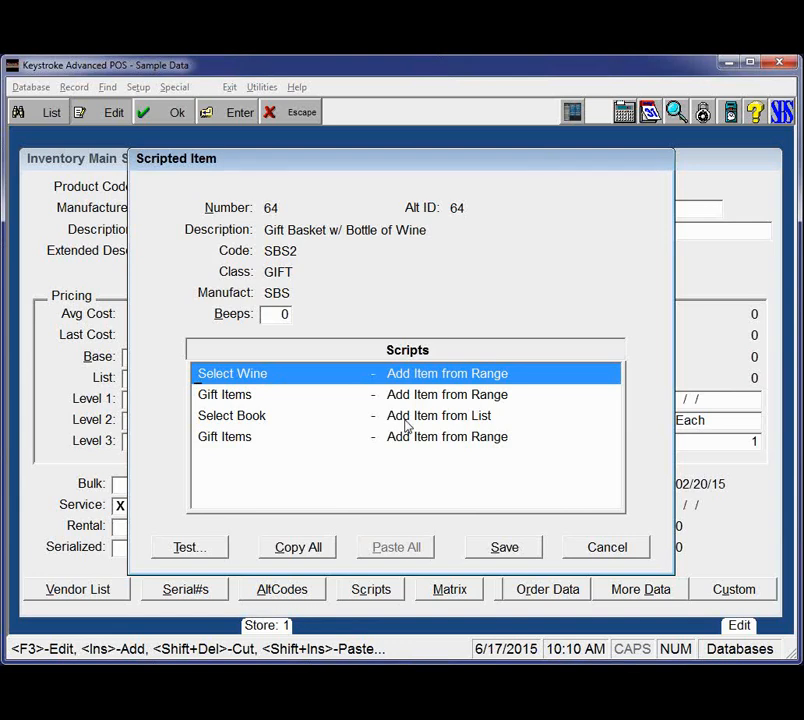
- Open the Select Wine script and review its list title and Range By setting, then test its WINE class range
{"action": "key", "text": "Return"}
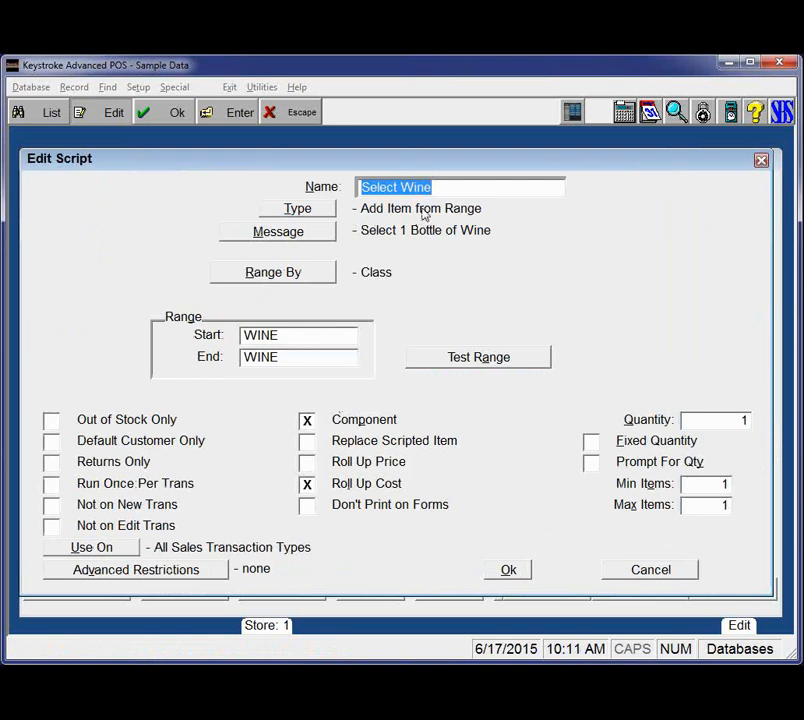
{"action": "left_click", "coordinate": [332, 238]}
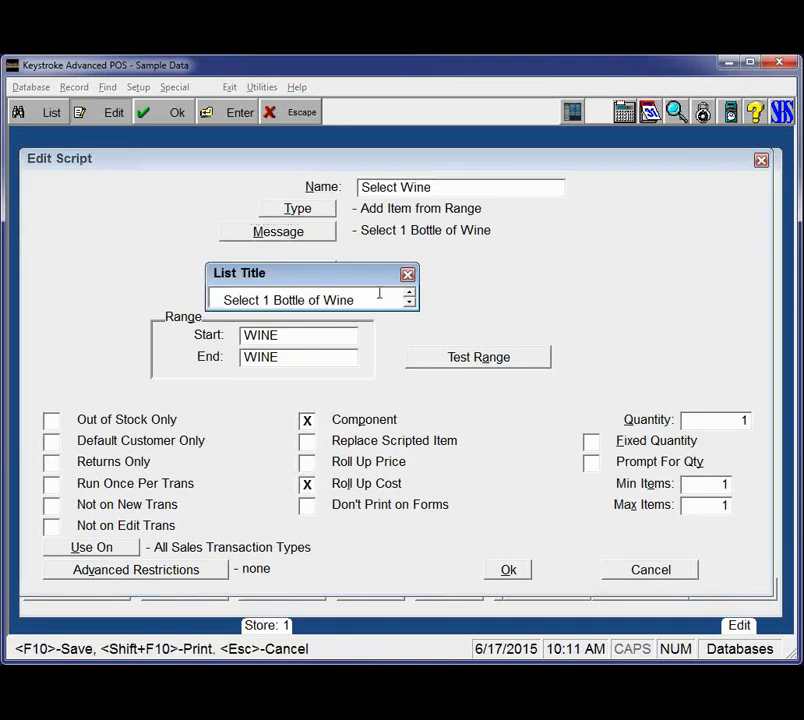
{"action": "key", "text": "Return"}
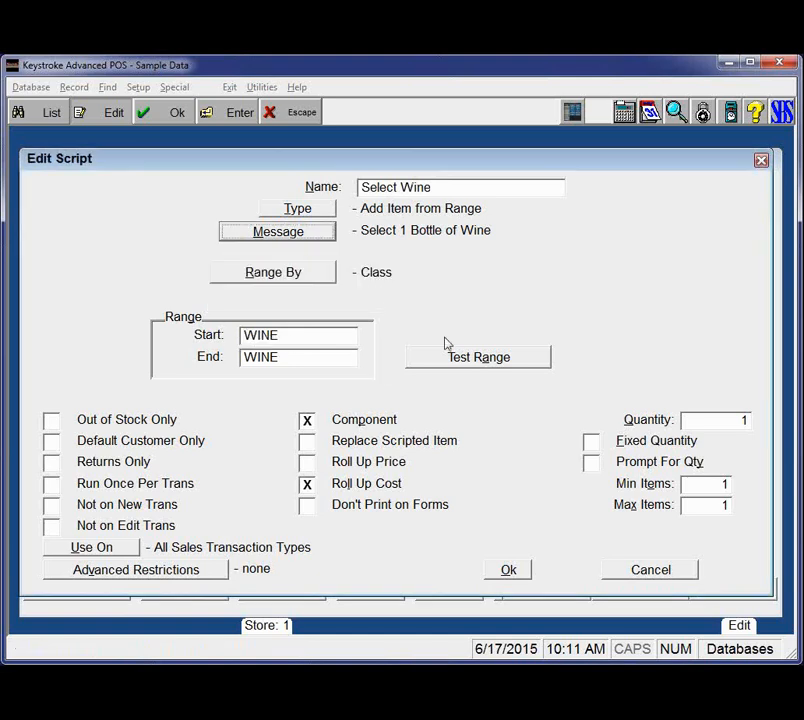
{"action": "left_click", "coordinate": [271, 280]}
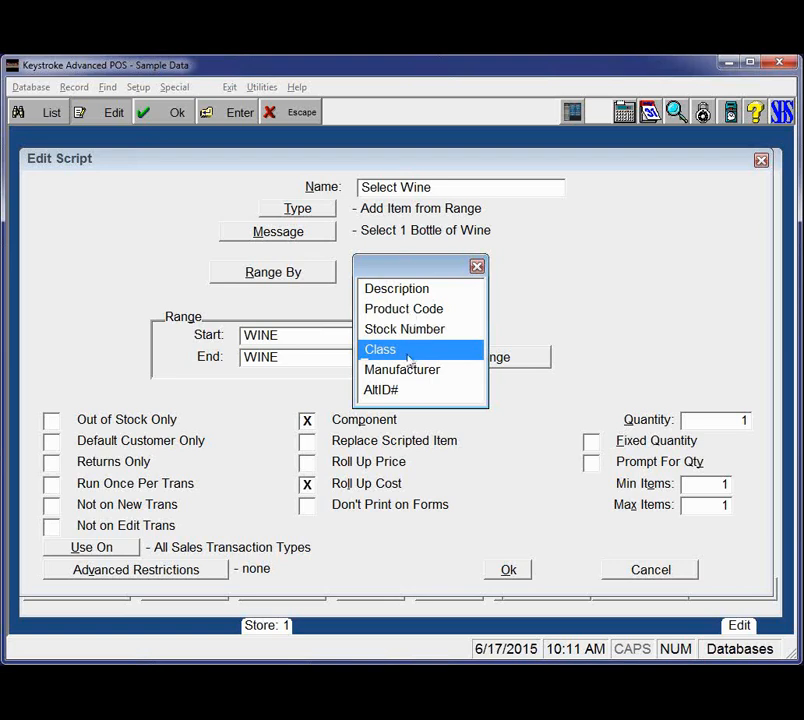
{"action": "key", "text": "Return"}
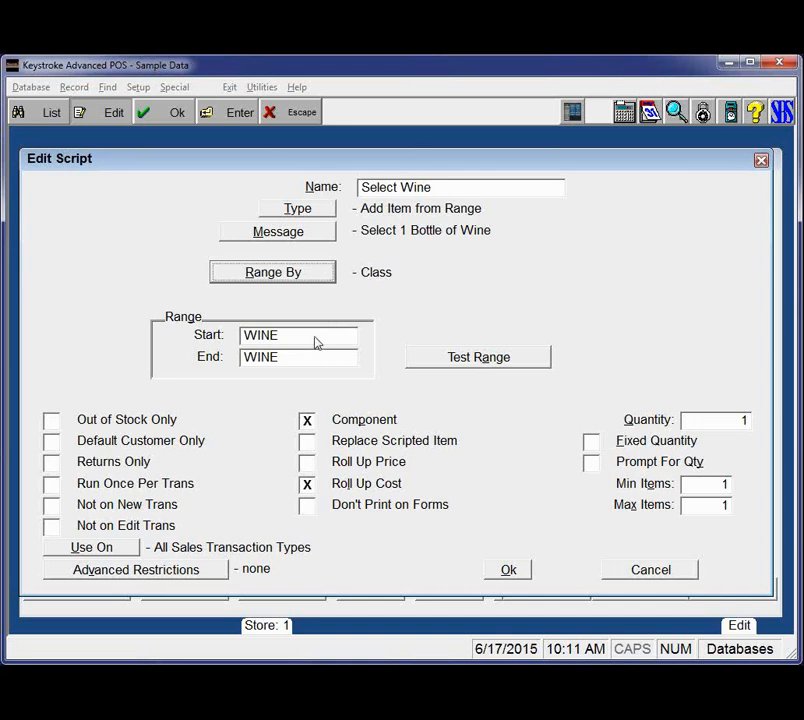
{"action": "left_click", "coordinate": [485, 358]}
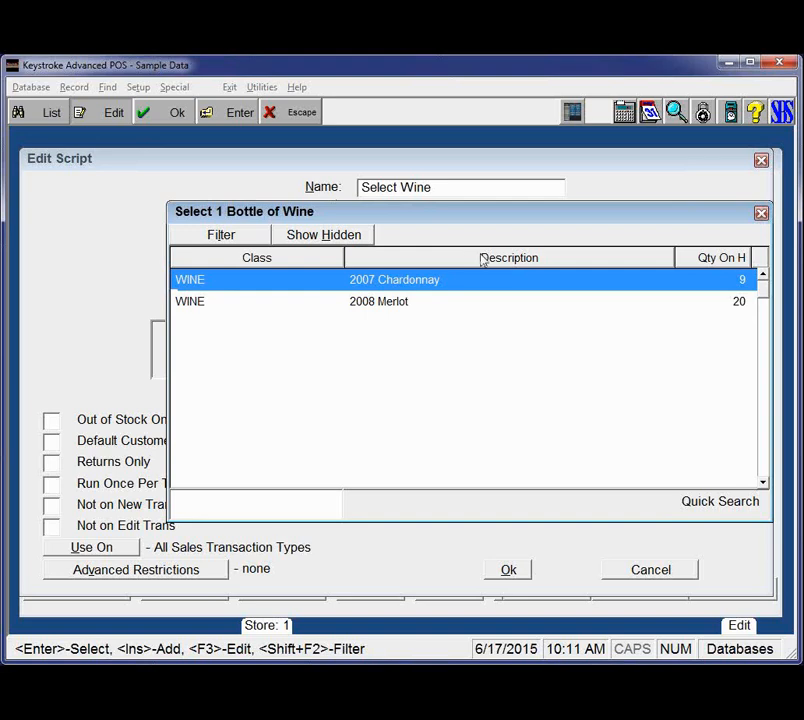
{"action": "key", "text": "Escape"}
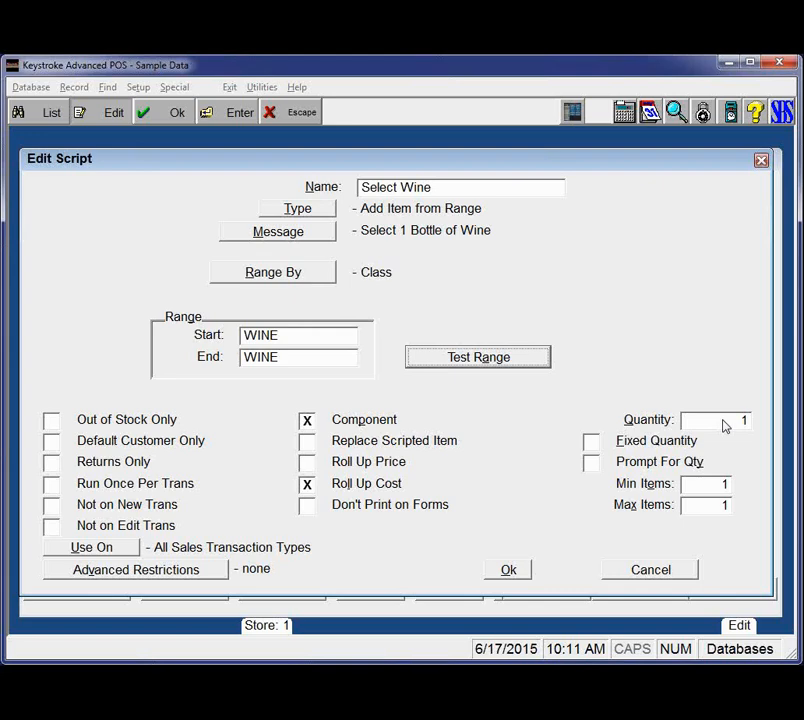
- Review the Select Wine script's advanced restrictions, including the day-of-week and day-of-month options, then close the script
{"action": "left_click", "coordinate": [195, 572]}
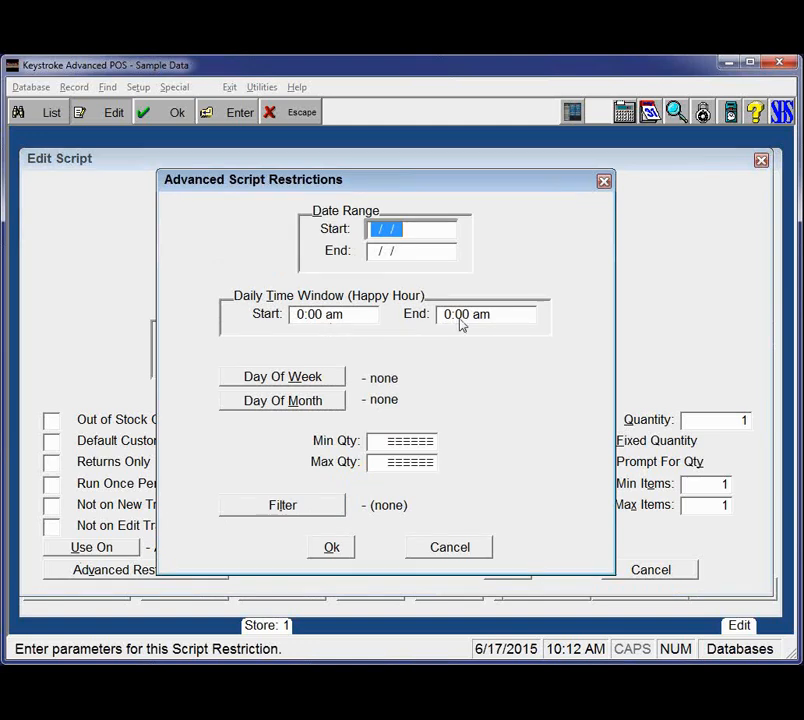
{"action": "left_click", "coordinate": [314, 381]}
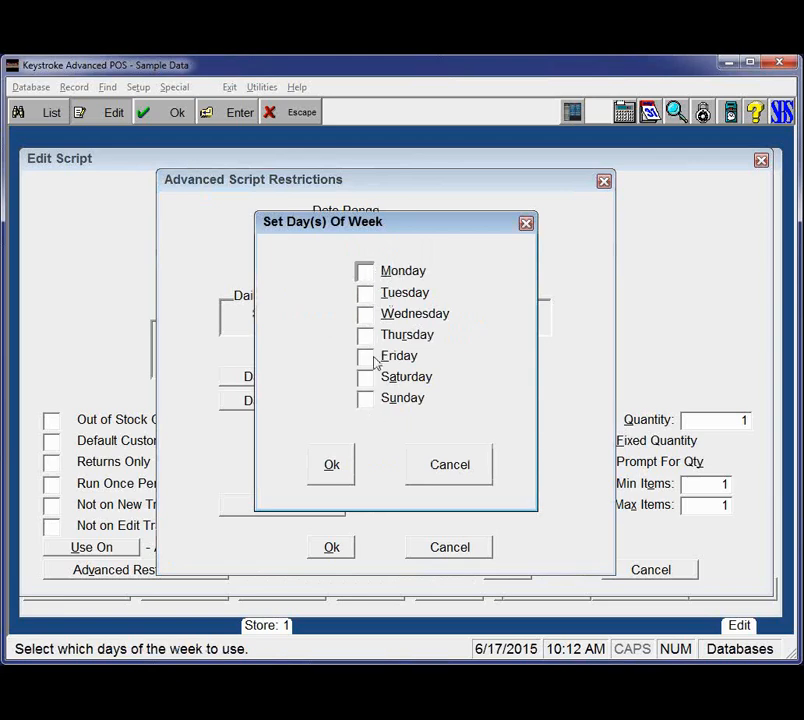
{"action": "left_click", "coordinate": [433, 461]}
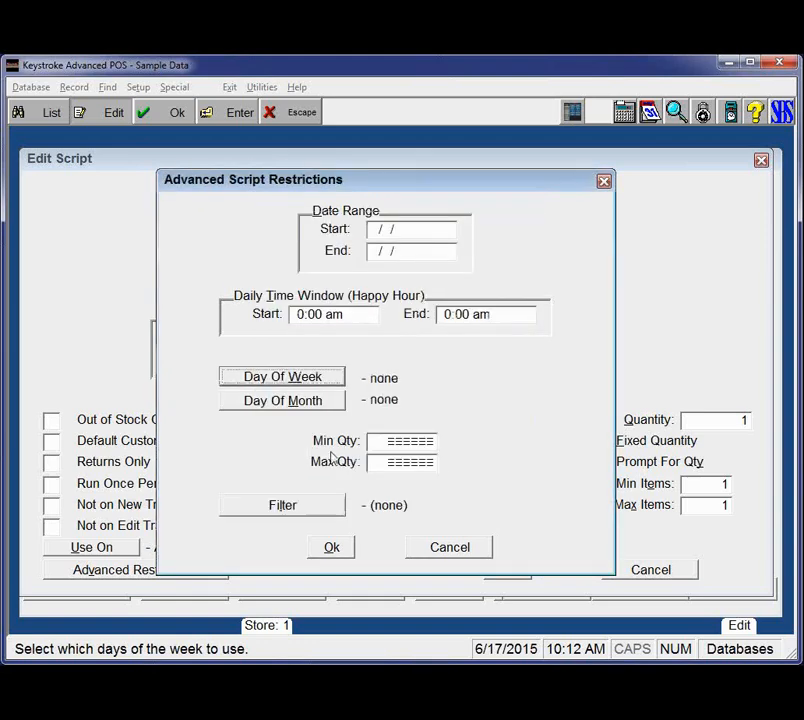
{"action": "left_click", "coordinate": [314, 401]}
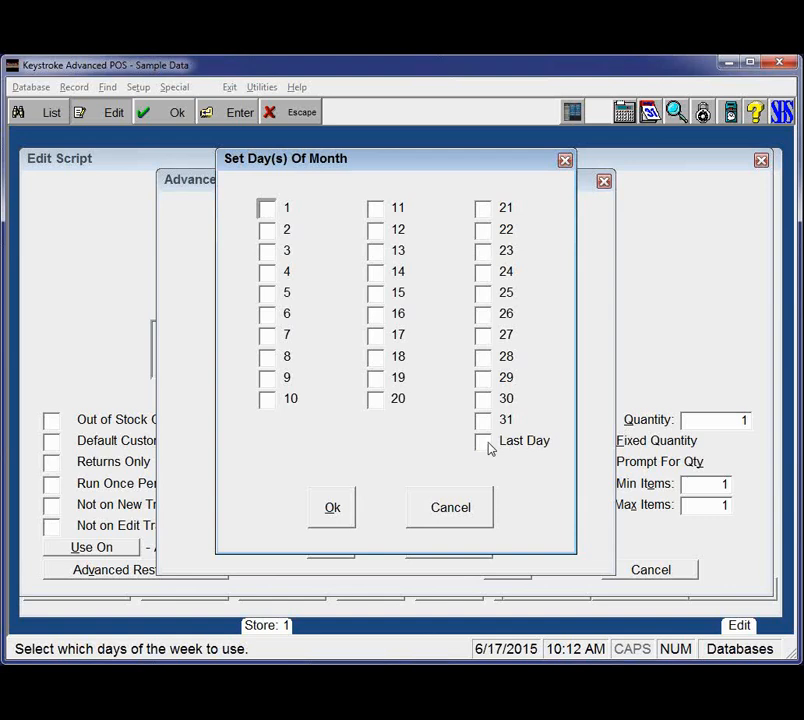
{"action": "key", "text": "Escape"}
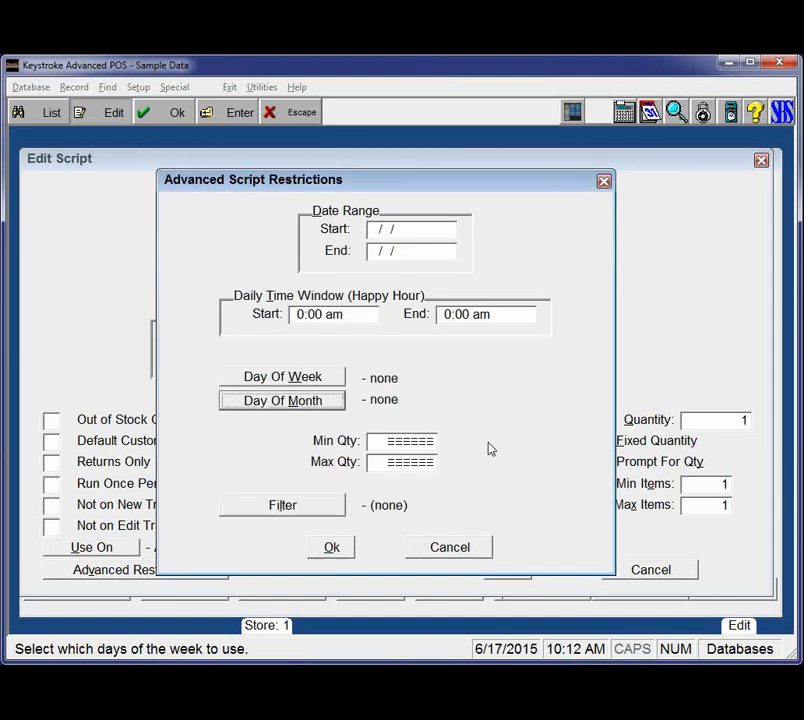
{"action": "left_click", "coordinate": [355, 548]}
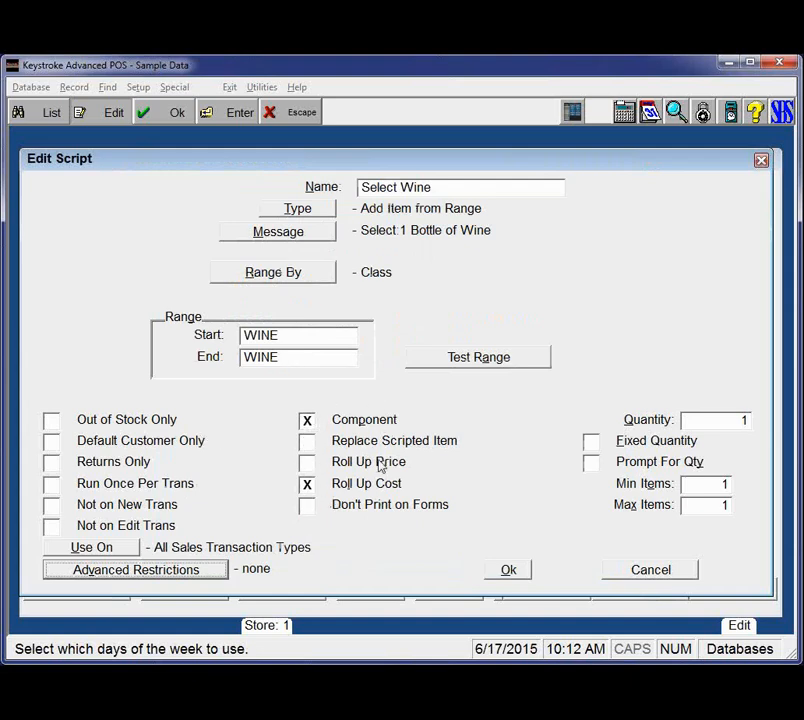
{"action": "left_click", "coordinate": [508, 571]}
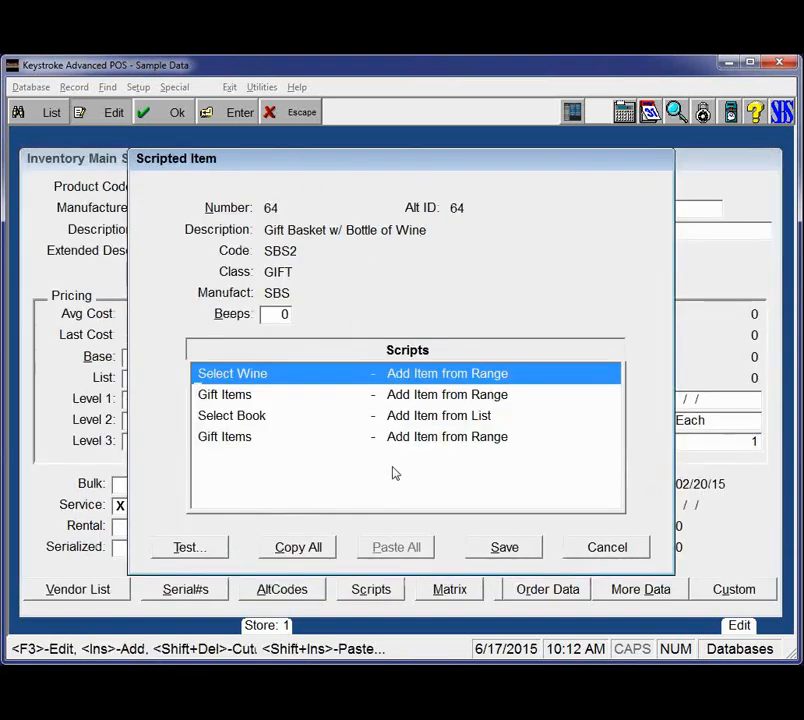
- Open the first Gift Items script, test its stock number range 66 to 68, and close the script
{"action": "key", "text": "Down"}
{"action": "key", "text": "Return"}
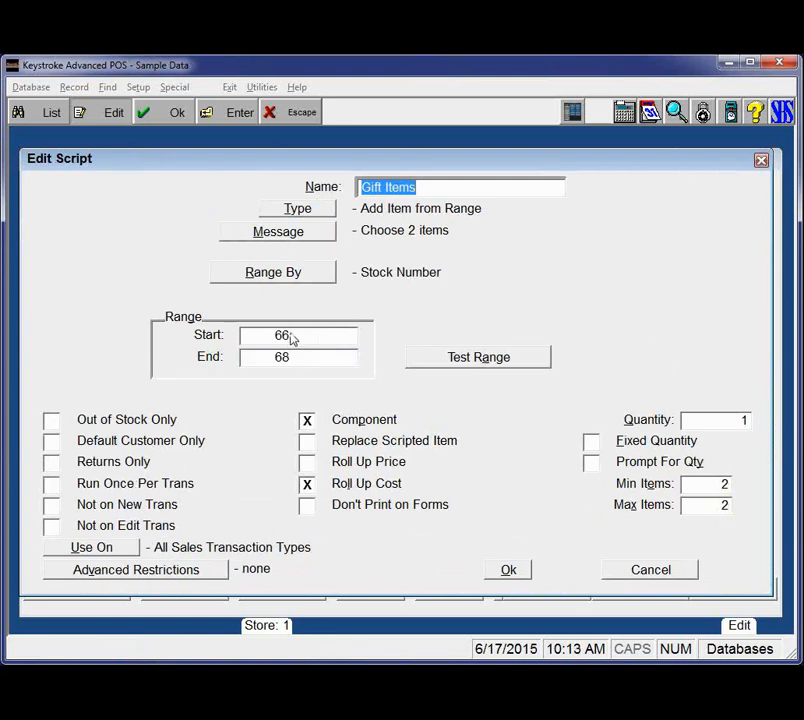
{"action": "left_click", "coordinate": [485, 359]}
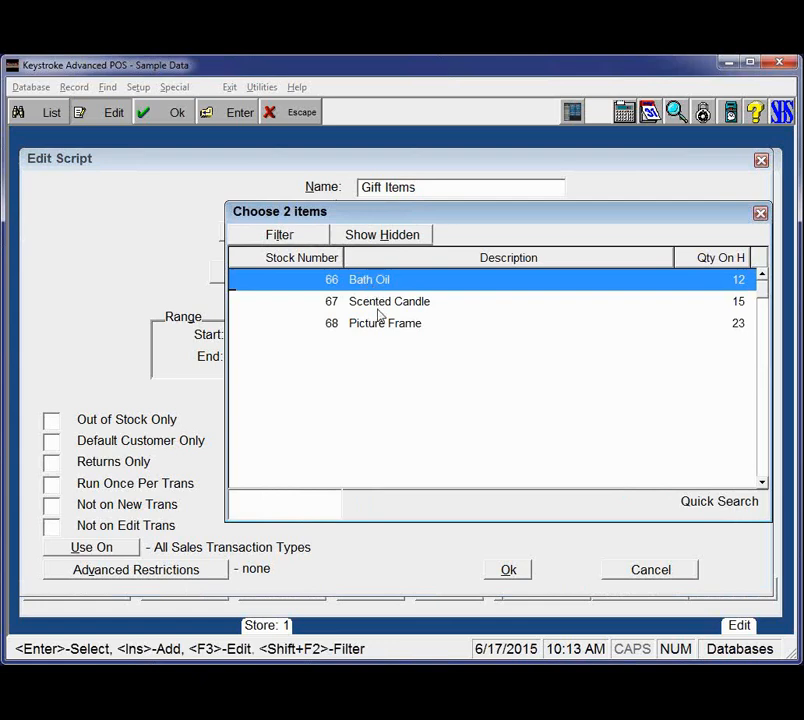
{"action": "key", "text": "Escape"}
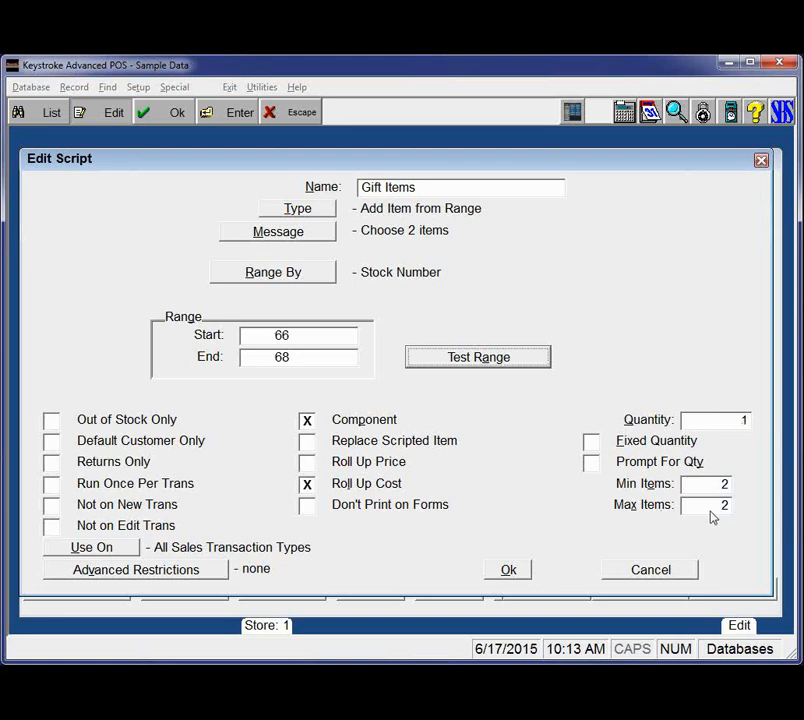
{"action": "left_click", "coordinate": [508, 569]}
- Try adding 11 Inch Writing Tablet to the Select Book script's individual items, then cancel the edit
{"action": "left_click", "coordinate": [254, 424]}
{"action": "double_click", "coordinate": [254, 424]}
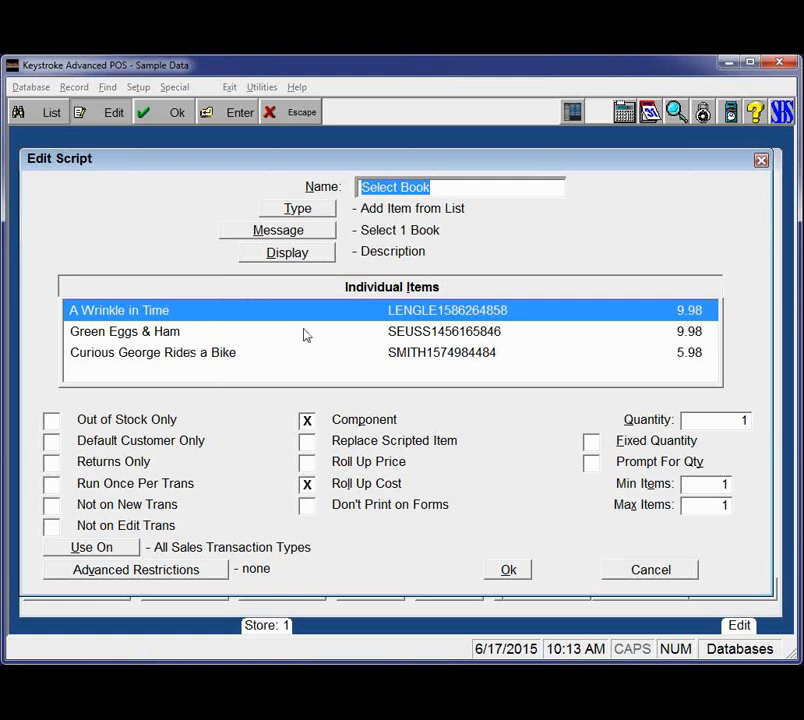
{"action": "key", "text": "Tab"}
{"action": "key", "text": "Tab"}
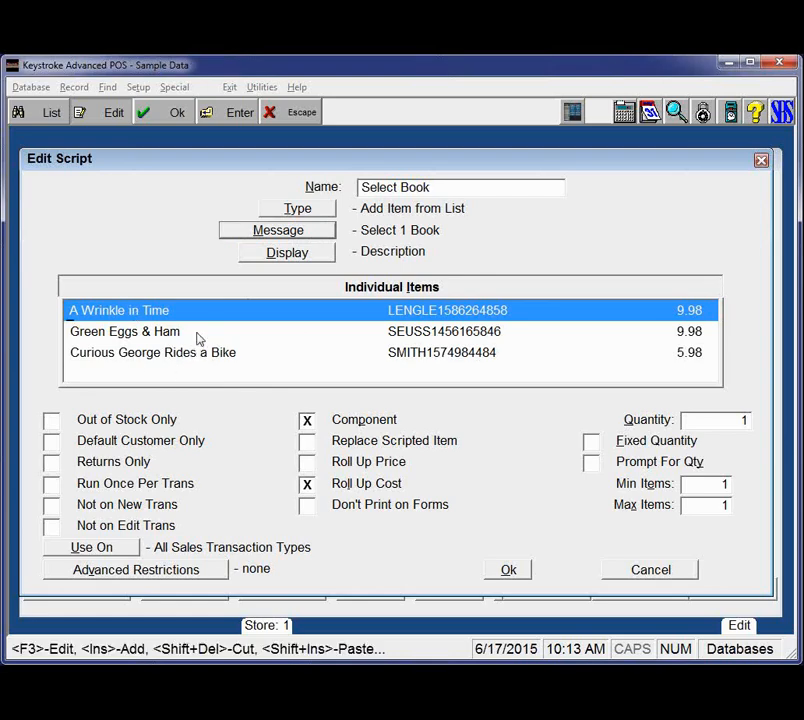
{"action": "key", "text": "Insert"}
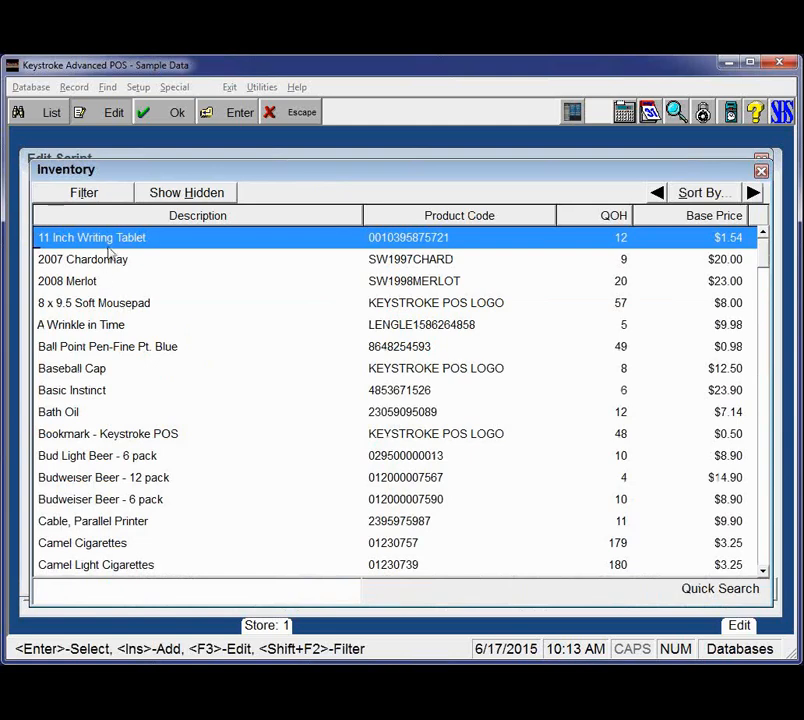
{"action": "key", "text": "Return"}
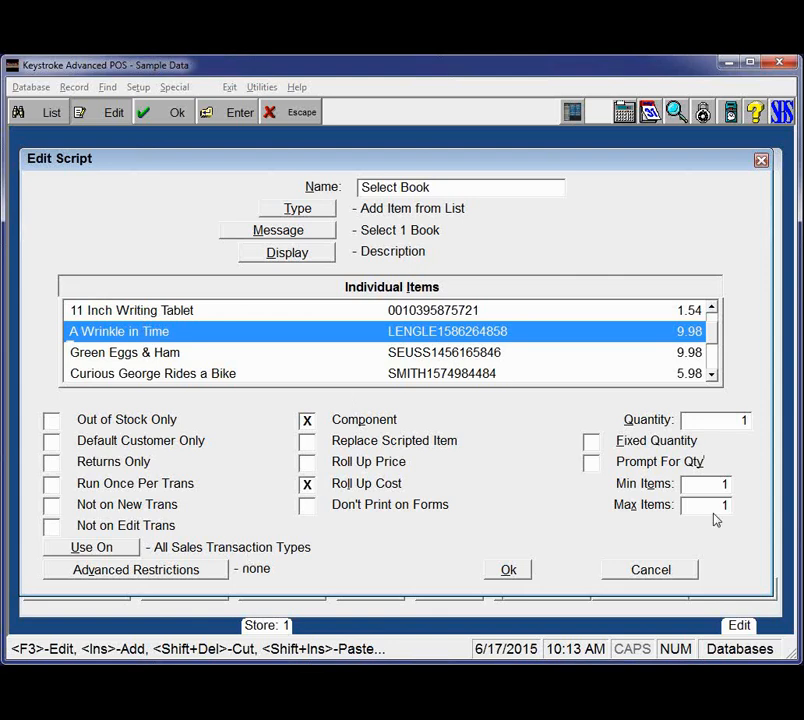
{"action": "left_click", "coordinate": [652, 569]}
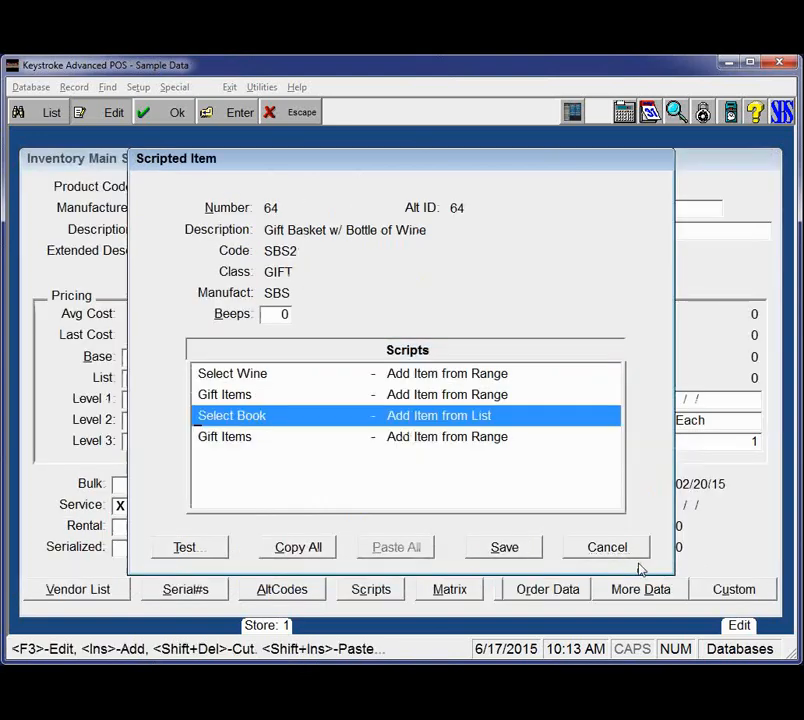
- Open the last Gift Items script, test its stock number range, and close the gift basket's scripts without changes
{"action": "double_click", "coordinate": [245, 437]}
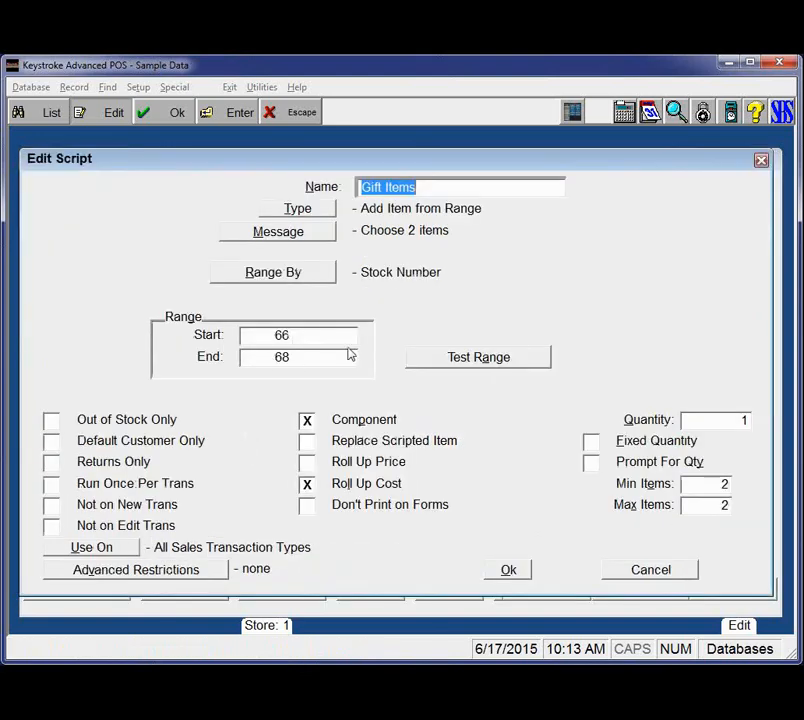
{"action": "left_click", "coordinate": [479, 362]}
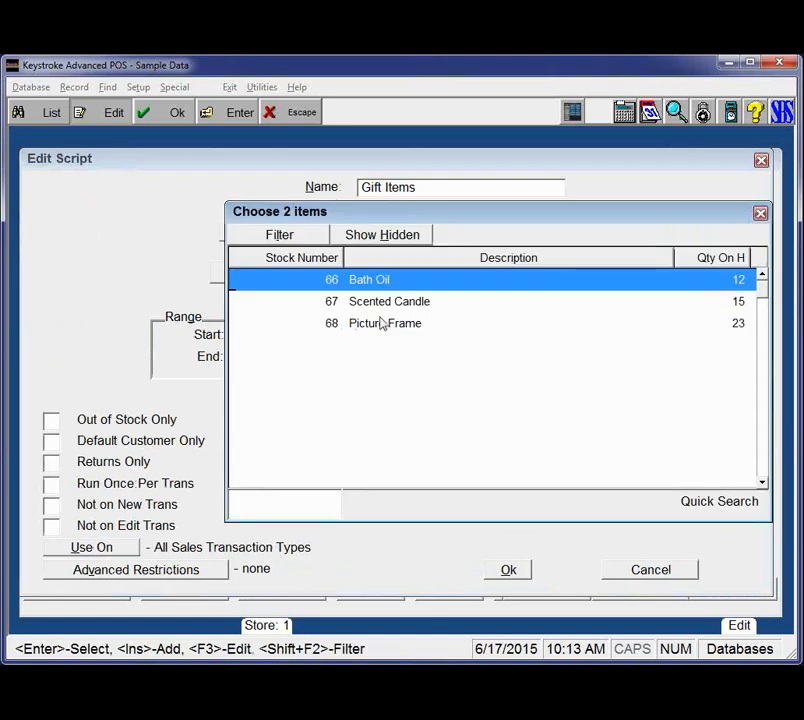
{"action": "key", "text": "Escape"}
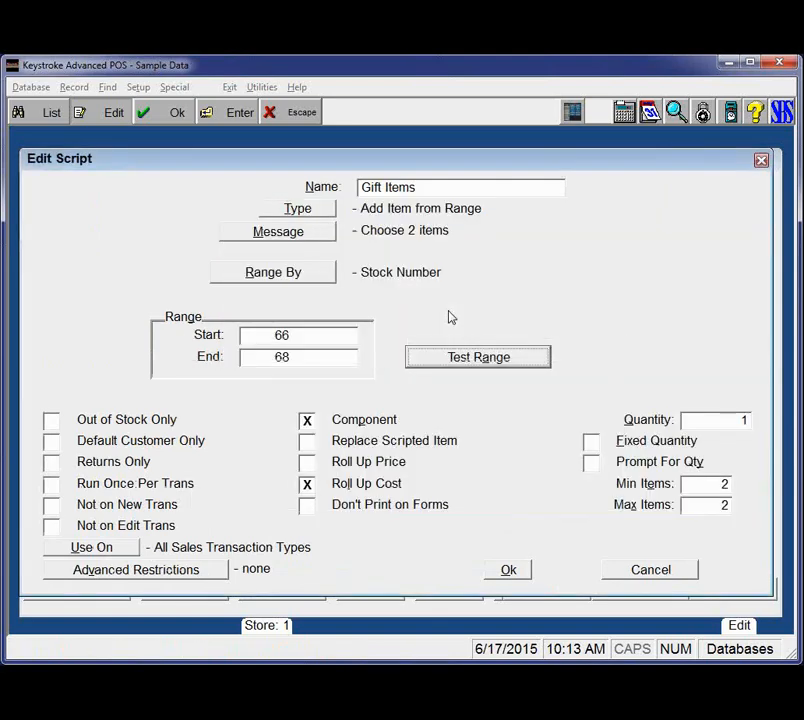
{"action": "key", "text": "Escape"}
{"action": "key", "text": "Escape"}
{"action": "key", "text": "Return"}
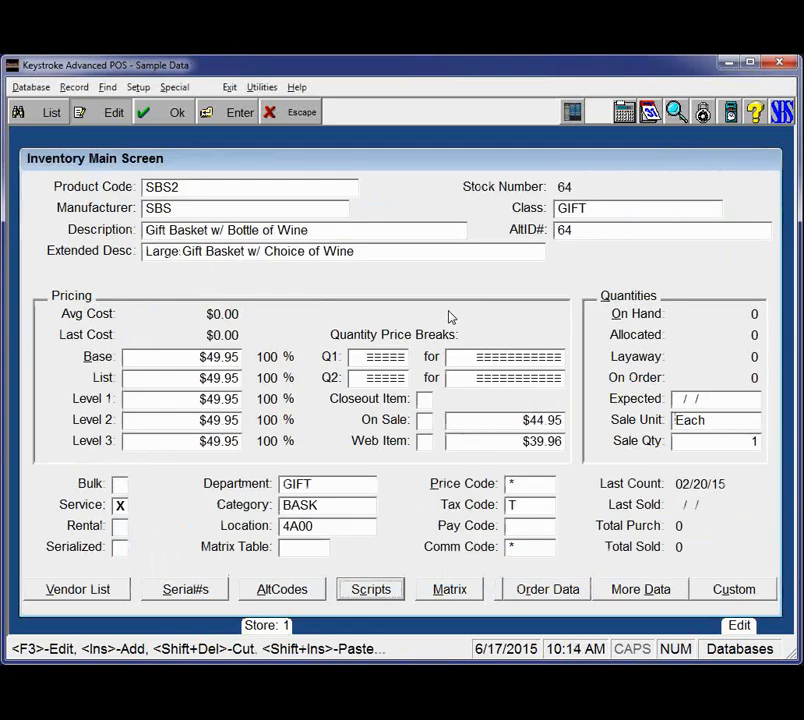
- Leave the inventory database, start a sales invoice for the Cash customer and add item 64
{"action": "key", "text": "Escape"}
{"action": "key", "text": "Escape"}
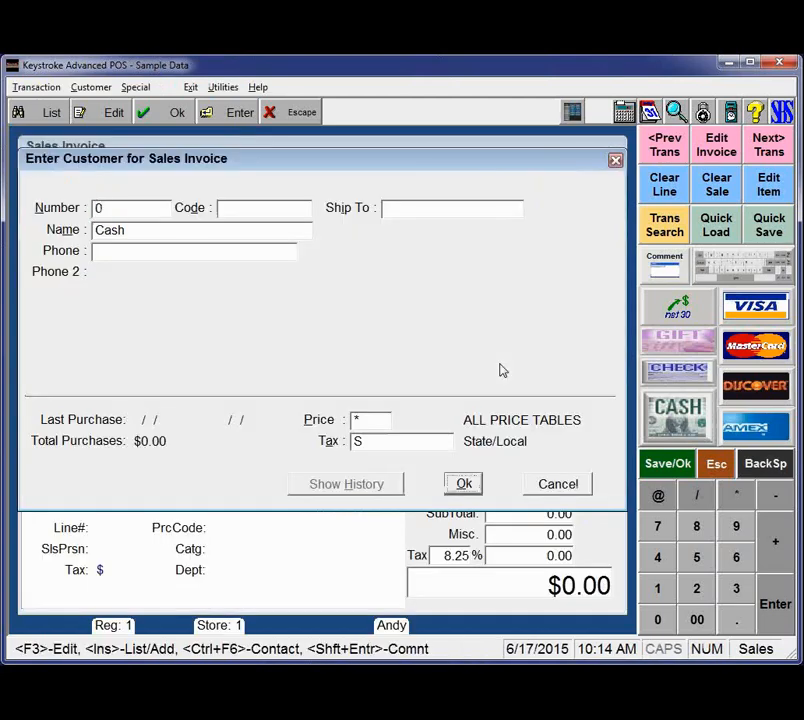
{"action": "key", "text": "Return"}
{"action": "key", "text": "F10"}
{"action": "type", "text": "64"}
{"action": "key", "text": "Return"}
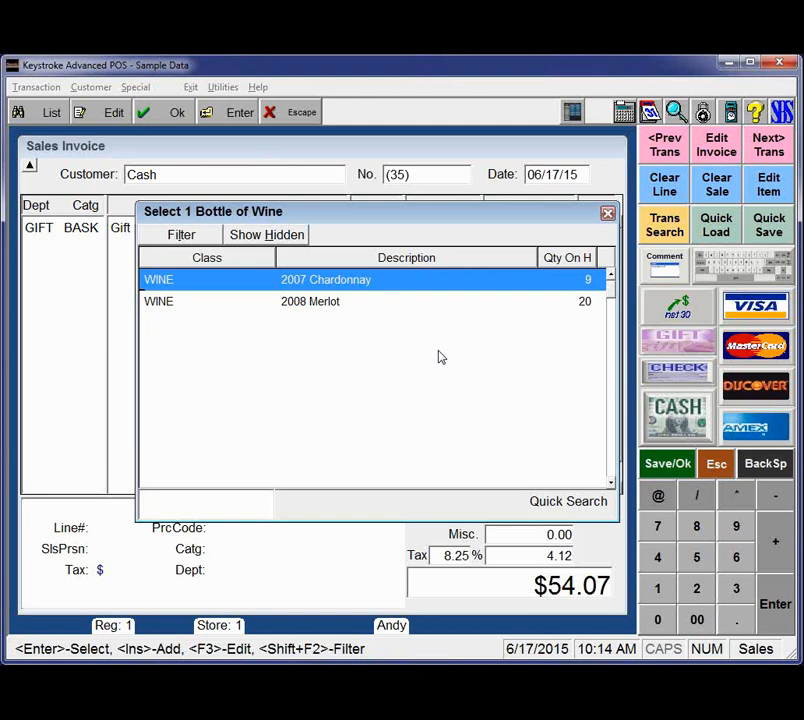
- Choose 2008 Merlot as the basket's wine and confirm that the customer is over the verification age
{"action": "key", "text": "Down"}
{"action": "key", "text": "Return"}
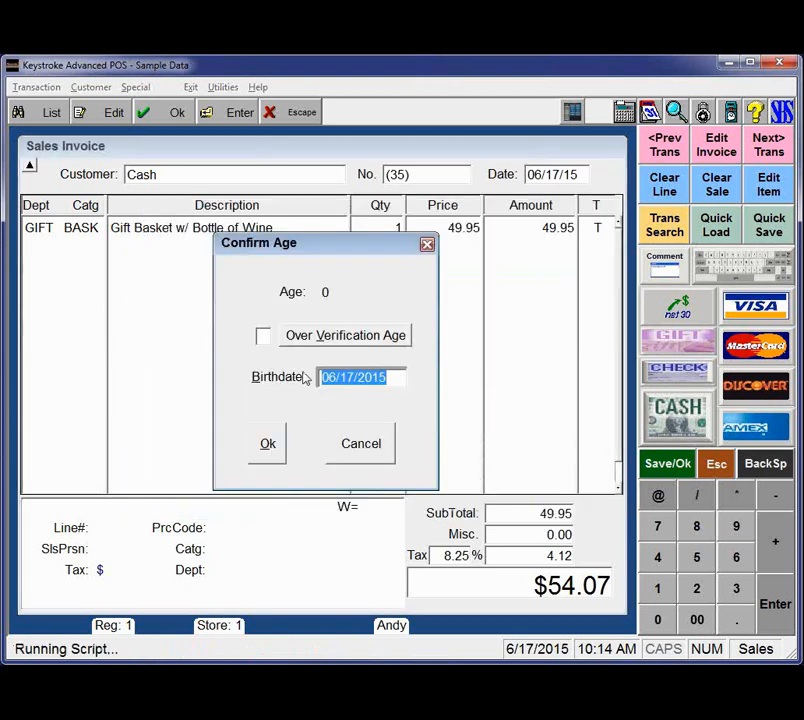
{"action": "left_click", "coordinate": [264, 337]}
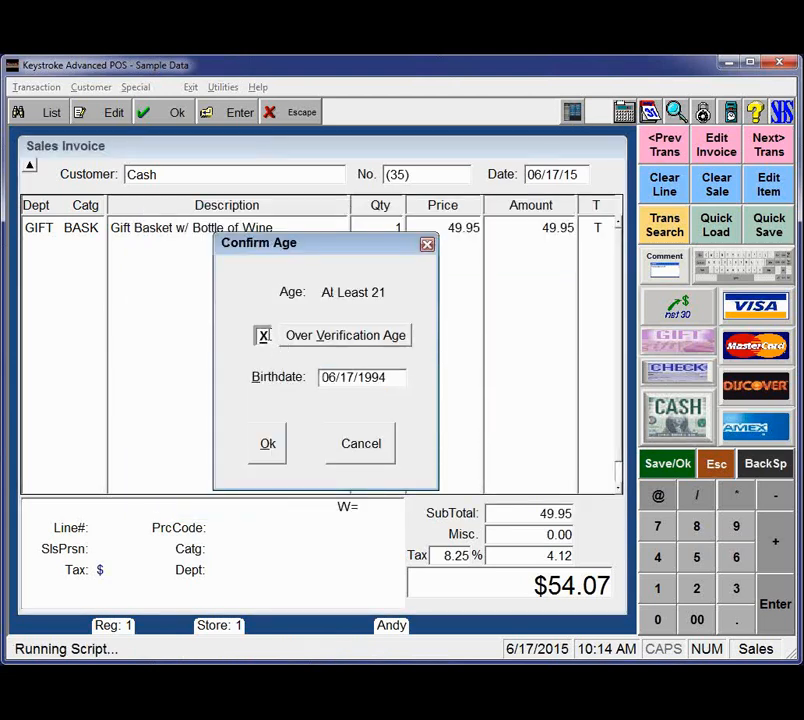
{"action": "left_click", "coordinate": [270, 444]}
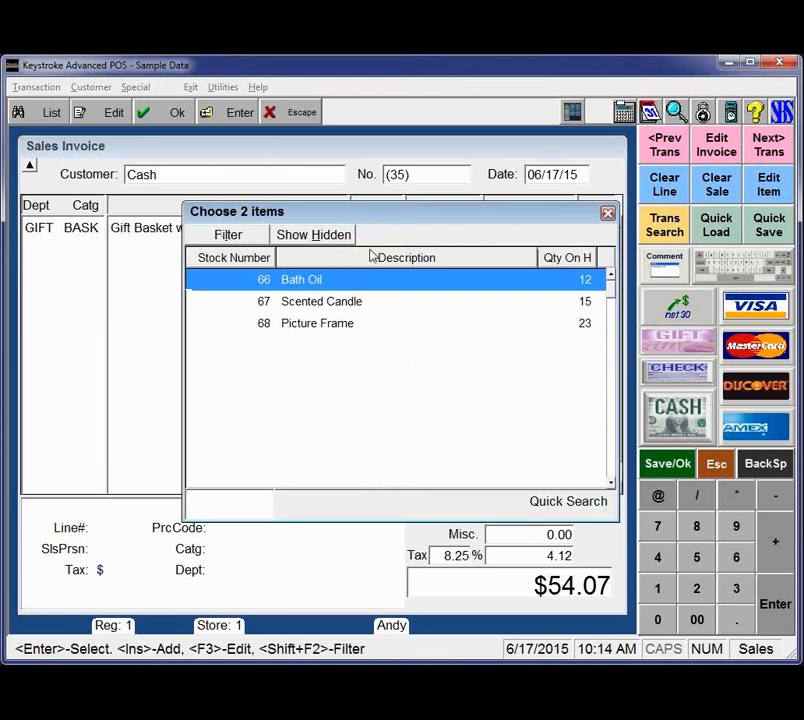
- Choose Bath Oil and Scented Candle as the basket's first two gift items
{"action": "key", "text": "Return"}
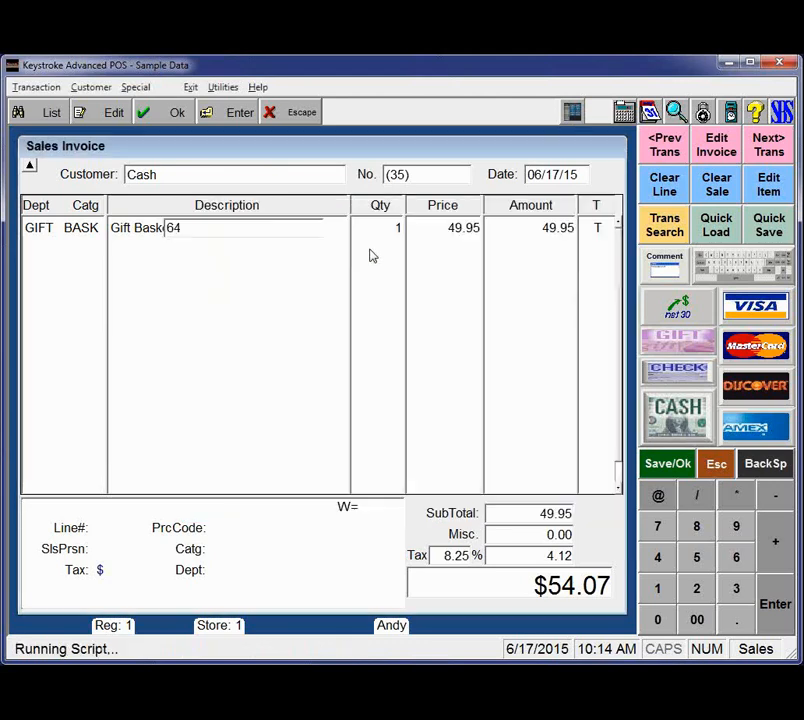
{"action": "key", "text": "Down"}
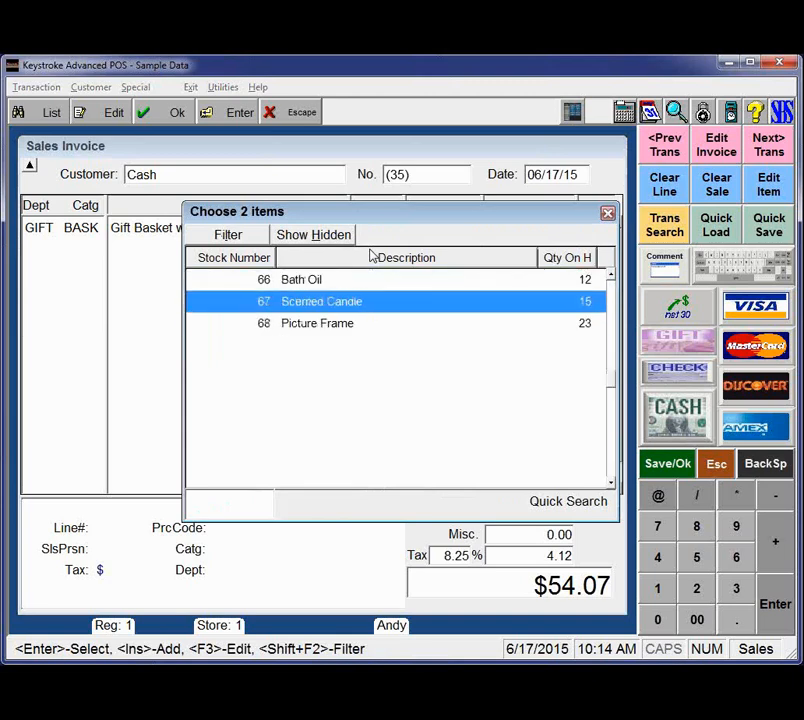
{"action": "key", "text": "Return"}
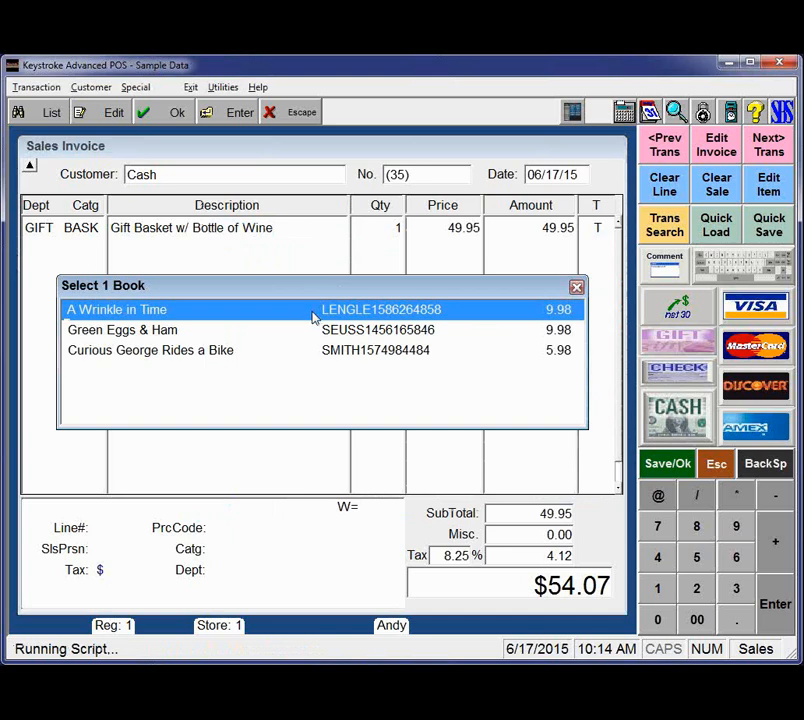
- Choose Green Eggs & Ham as the basket's book and dismiss the free bookmark message
{"action": "key", "text": "Down"}
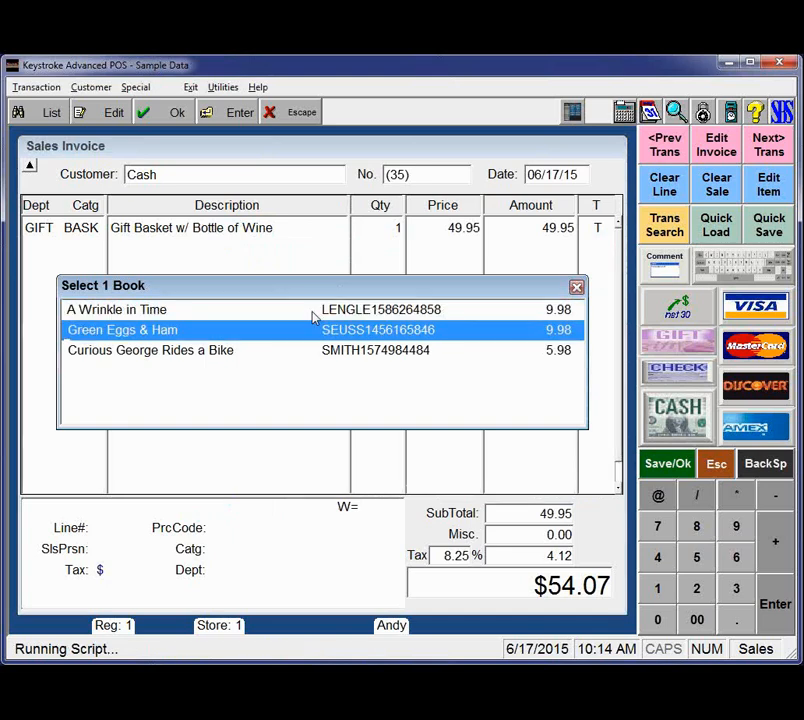
{"action": "key", "text": "Return"}
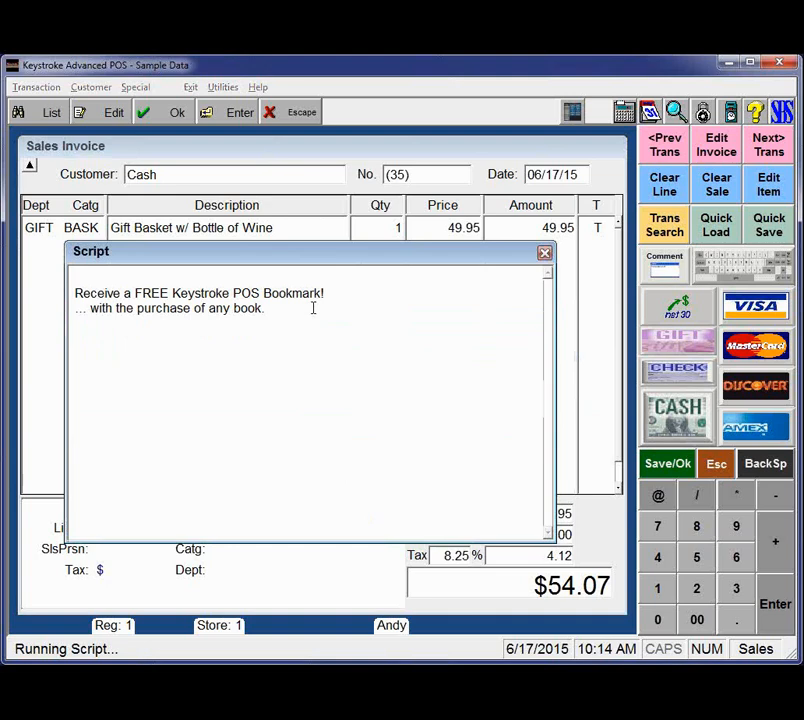
{"action": "key", "text": "Escape"}
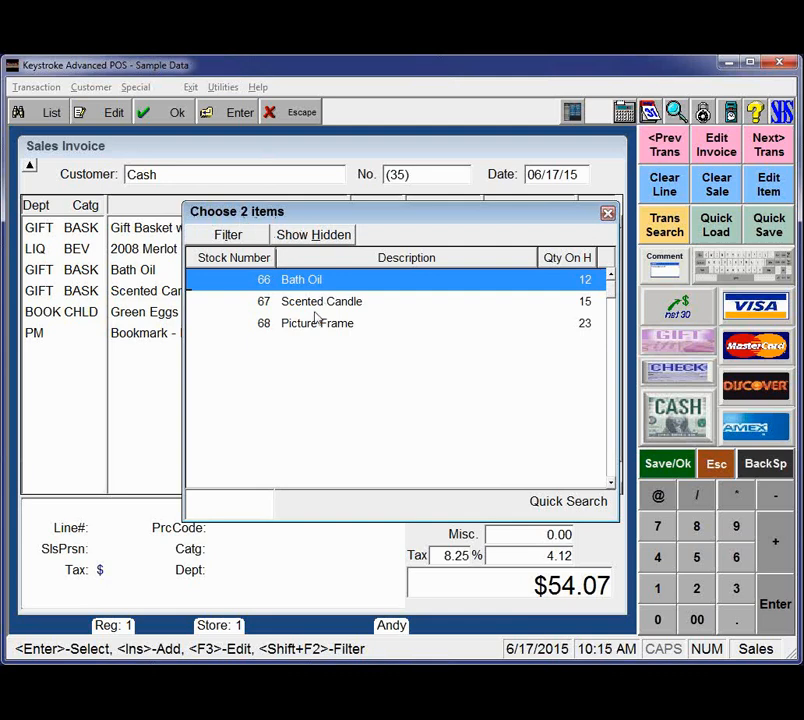
- Choose Picture Frame and Scented Candle as the basket's next two gift items
{"action": "key", "text": "Down"}
{"action": "key", "text": "Down"}
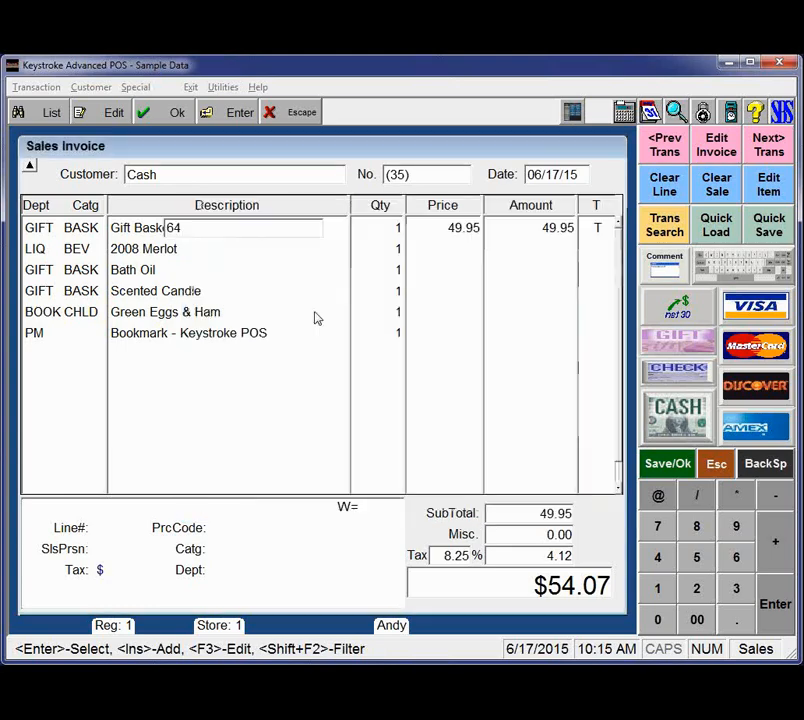
{"action": "key", "text": "Up"}
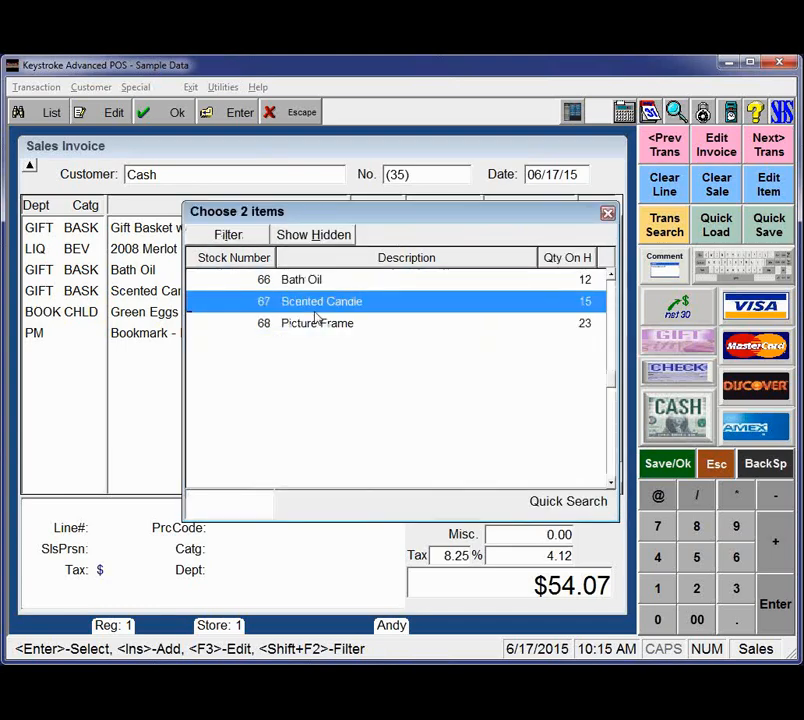
{"action": "key", "text": "Return"}
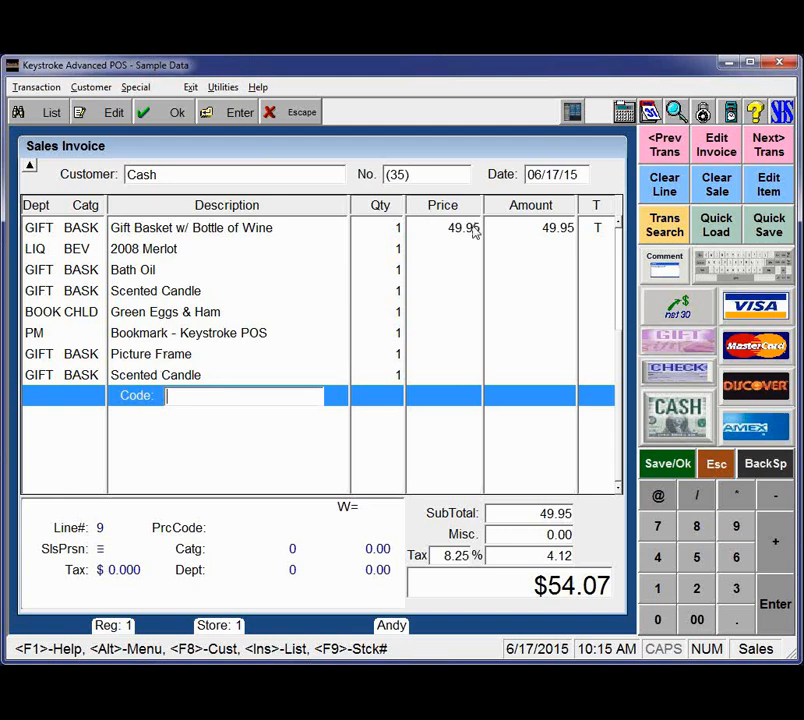
- Examine the gift basket's line item detail and its inventory record to compare their costs, and return to the invoice
{"action": "left_click", "coordinate": [233, 236]}
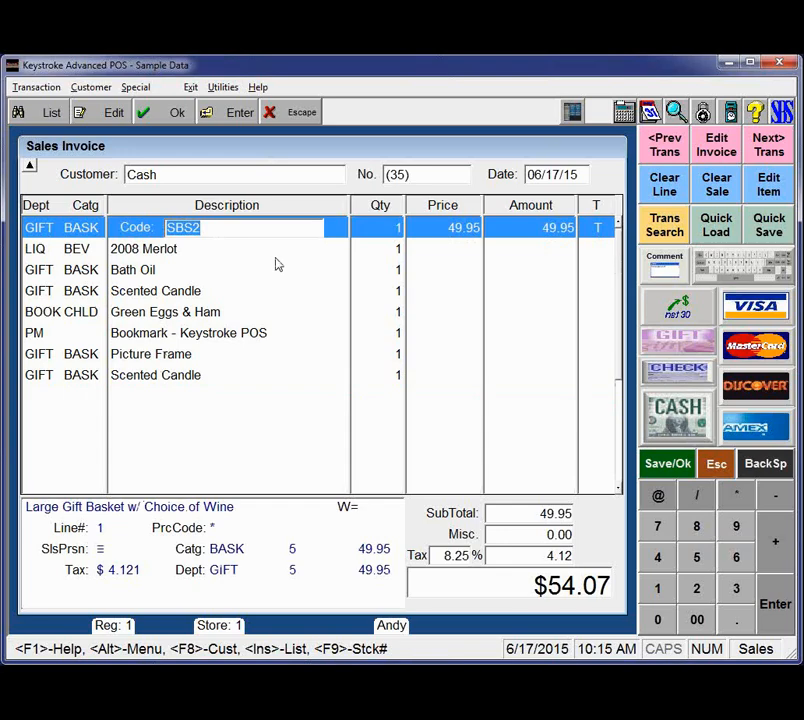
{"action": "key", "text": "F2"}
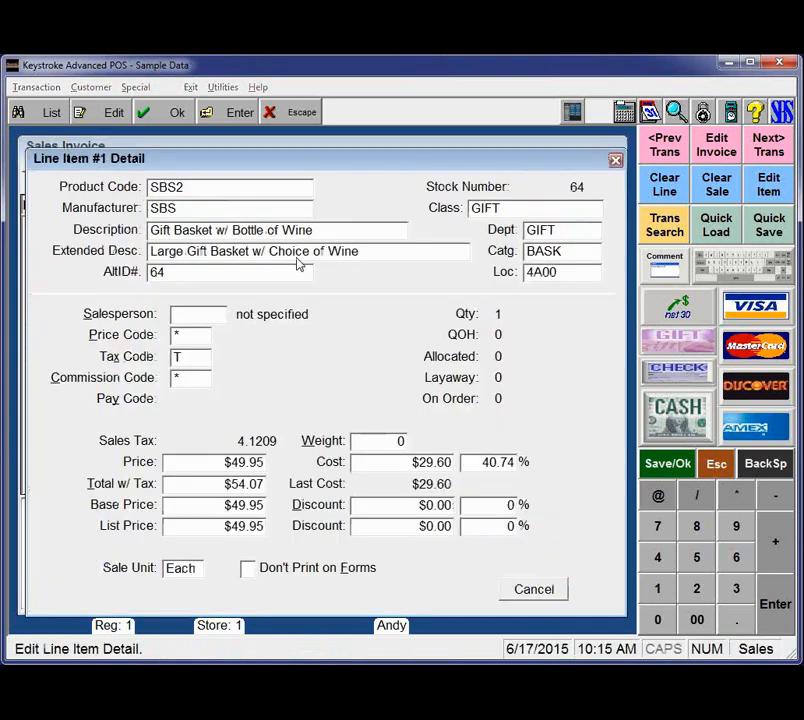
{"action": "key", "text": "F2"}
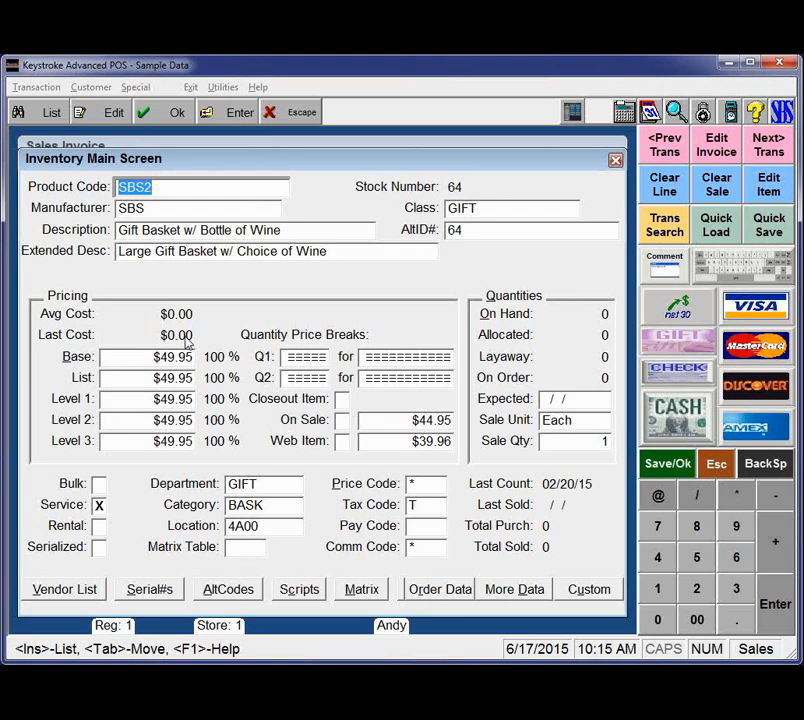
{"action": "key", "text": "Escape"}
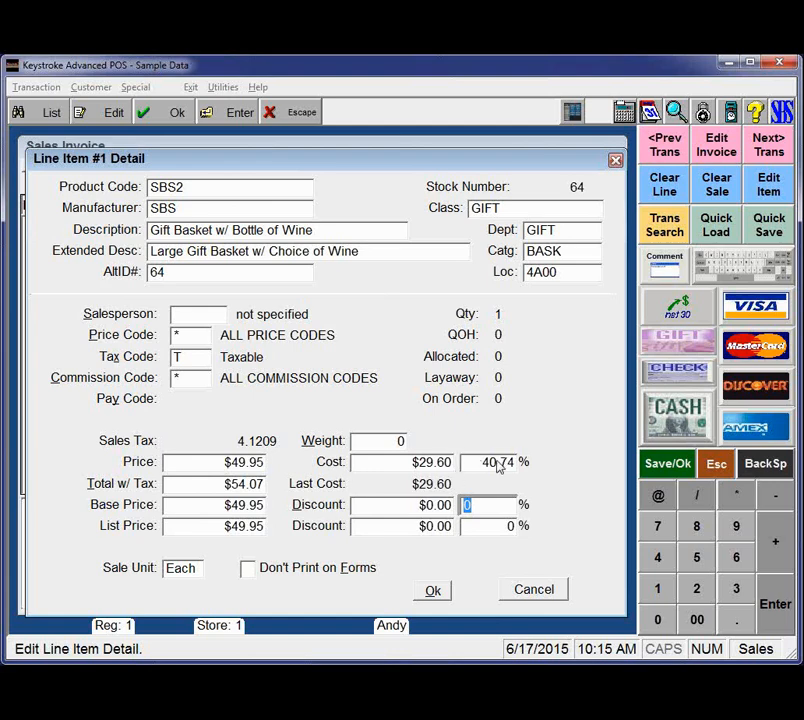
{"action": "left_click", "coordinate": [438, 590]}
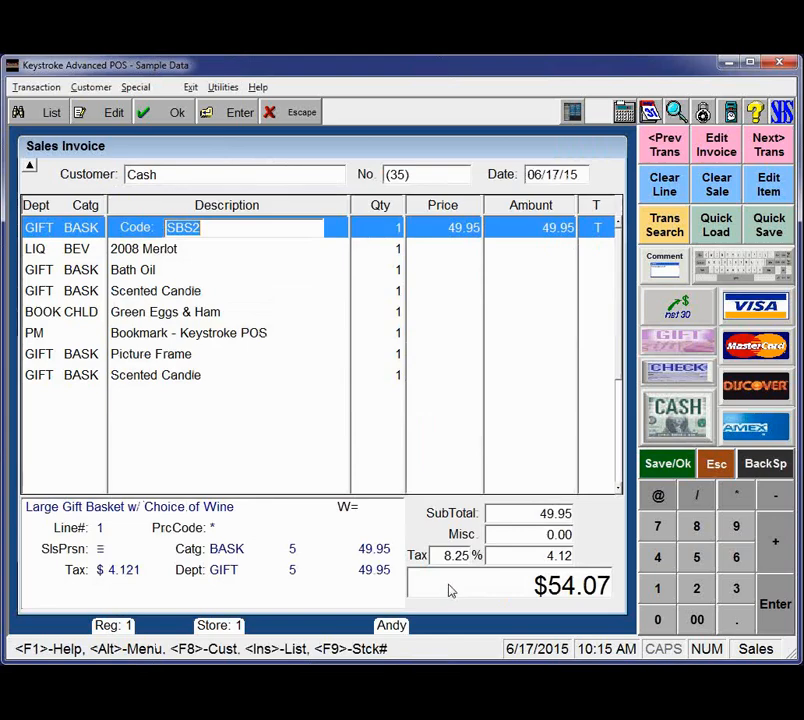
- Complete the sale with a cash payment for the full $54.07 and print it with the Credit Card Receipt option
{"action": "left_click", "coordinate": [450, 591]}
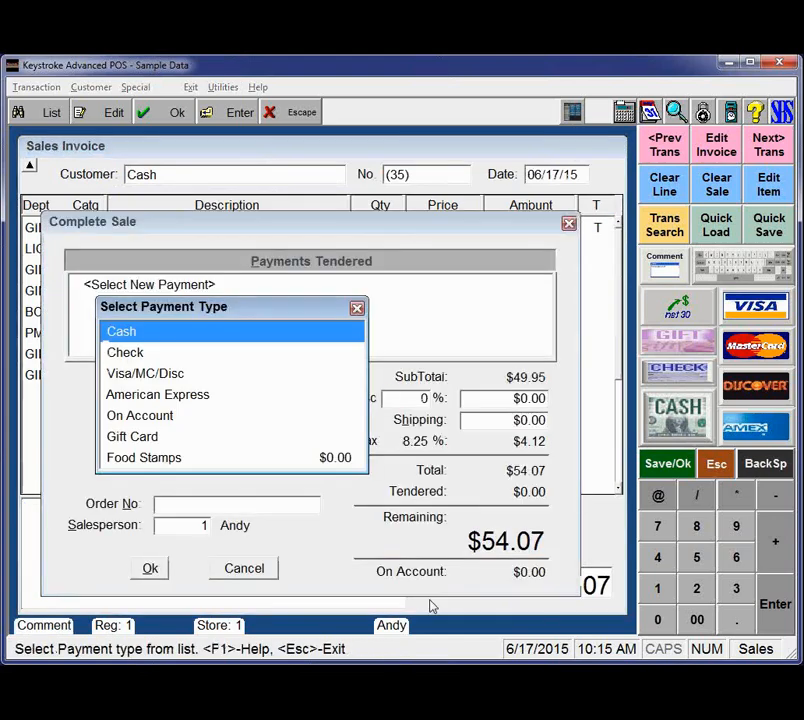
{"action": "key", "text": "Return"}
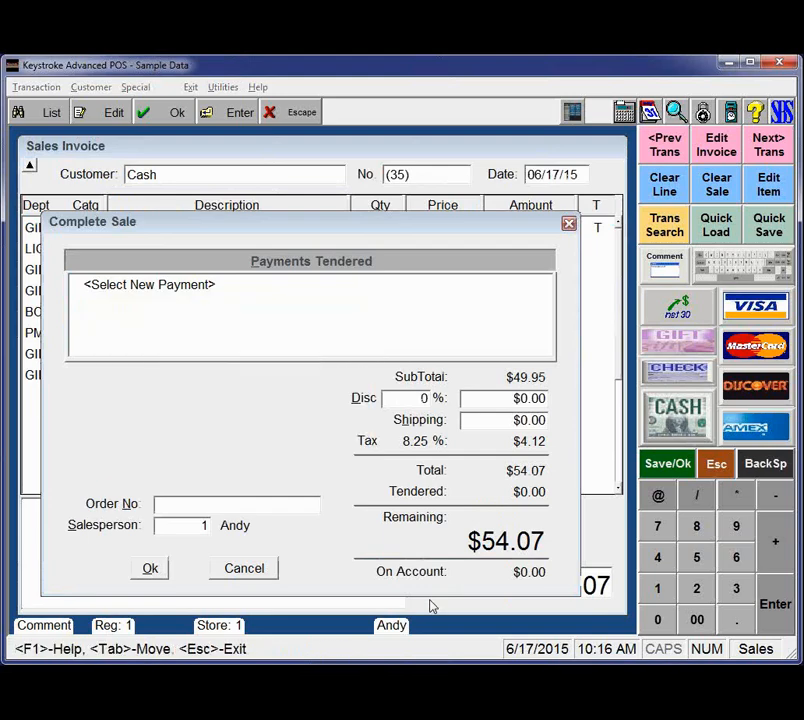
{"action": "key", "text": "Return"}
{"action": "key", "text": "Return"}
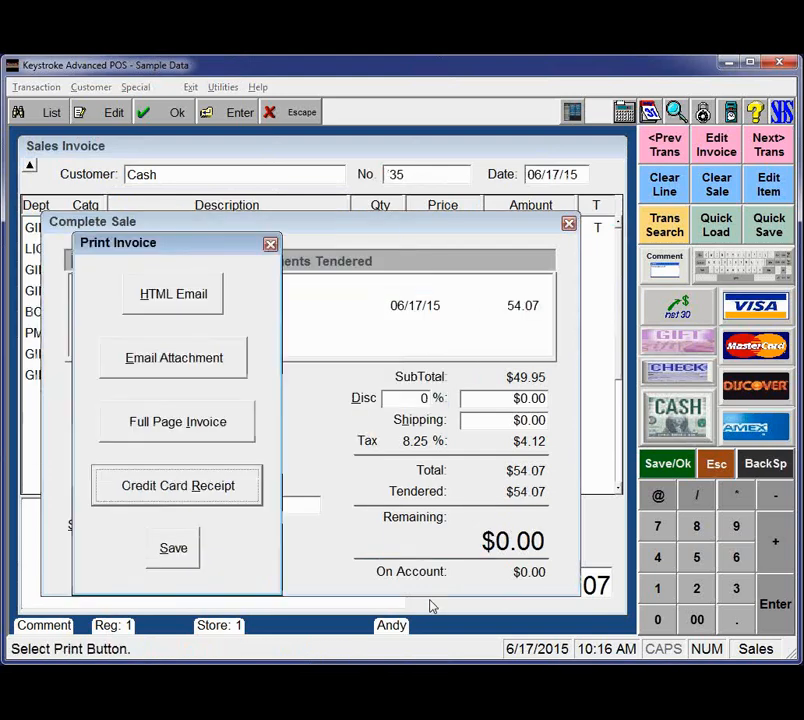
{"action": "key", "text": "Return"}
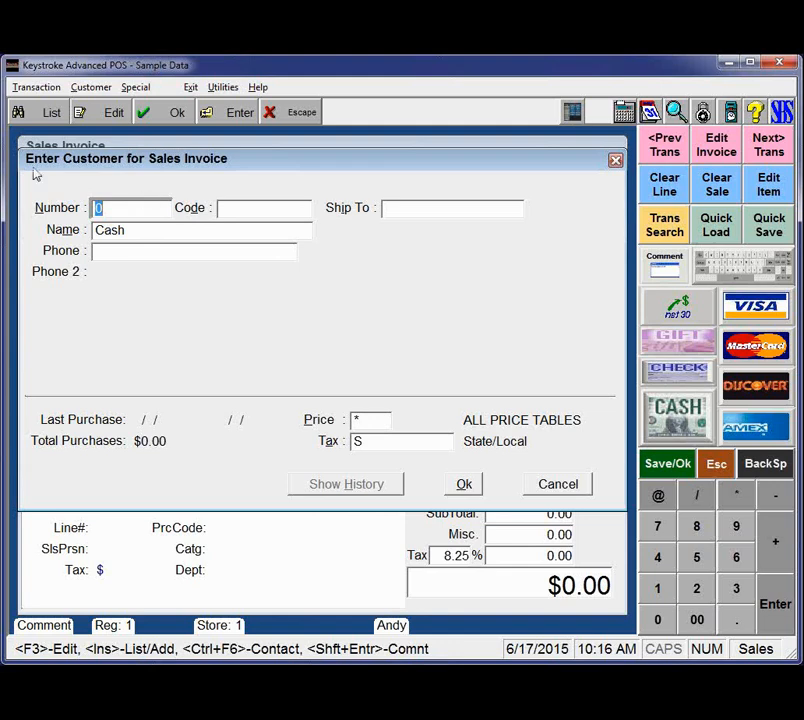
{"action": "left_click", "coordinate": [30, 88]}
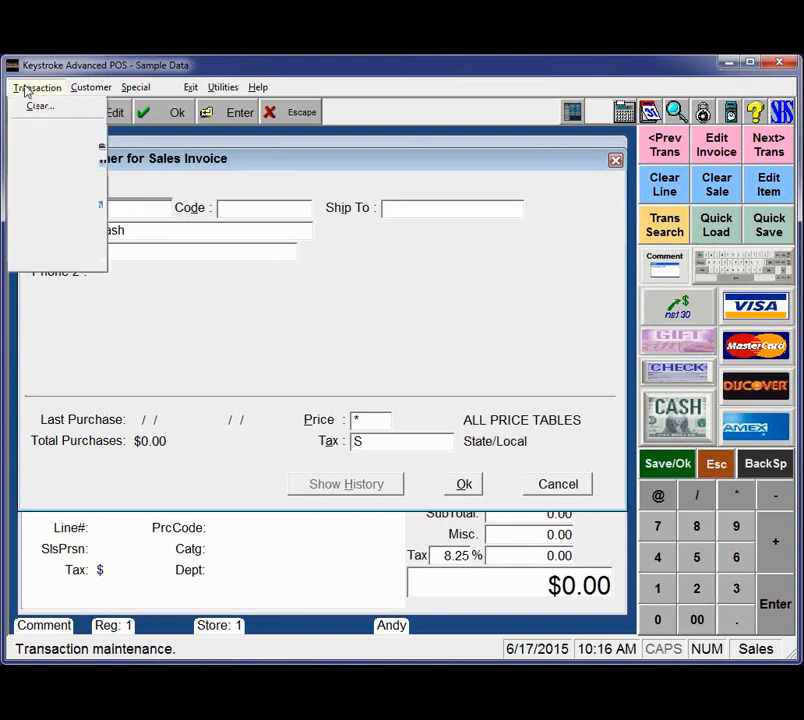
{"action": "mouse_move", "coordinate": [70, 271]}
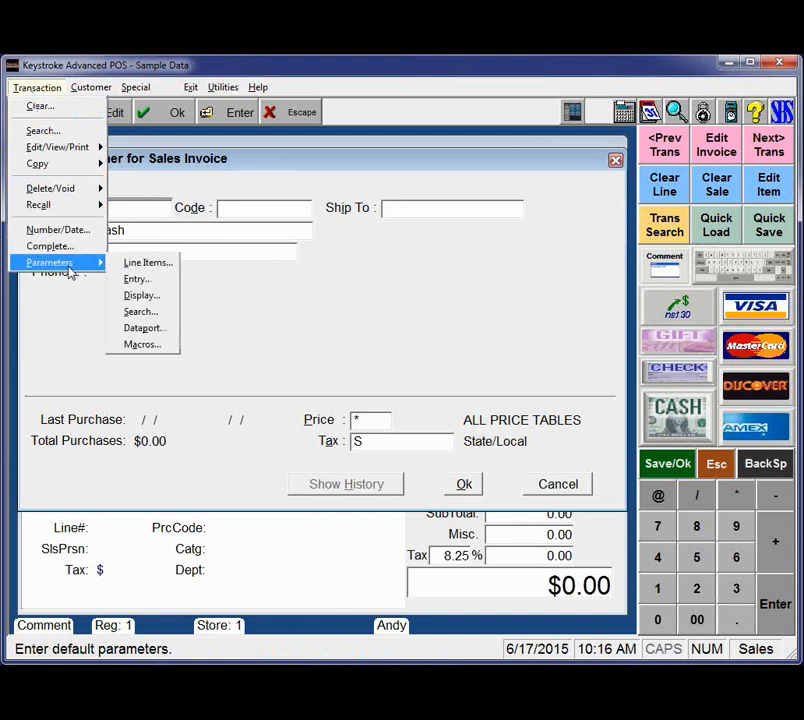
{"action": "left_click", "coordinate": [134, 280]}
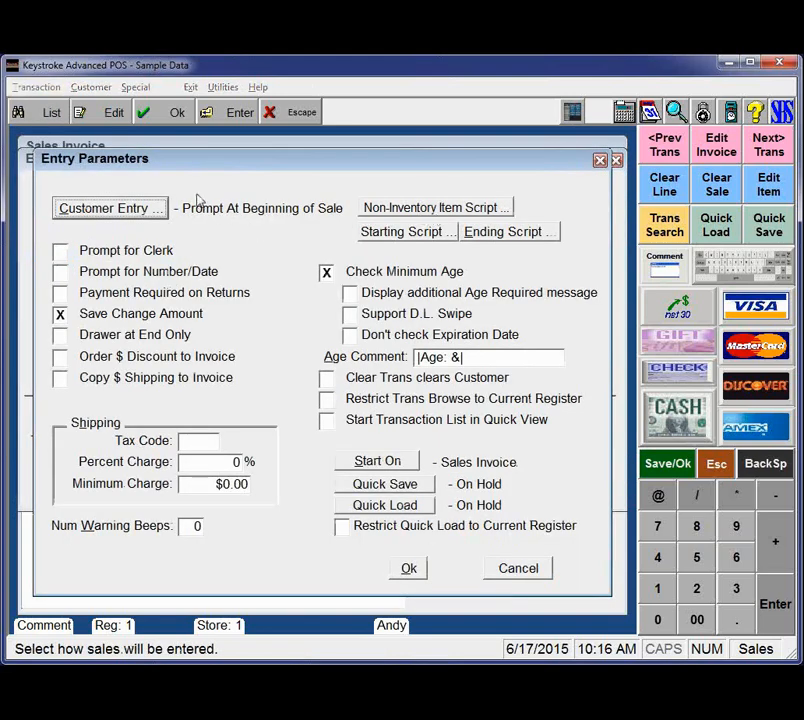
{"action": "key", "text": "Escape"}
- Add a Non-Inventory Item Script in the transaction entry parameters and set its type to Prompt for Comment
{"action": "left_click", "coordinate": [30, 88]}
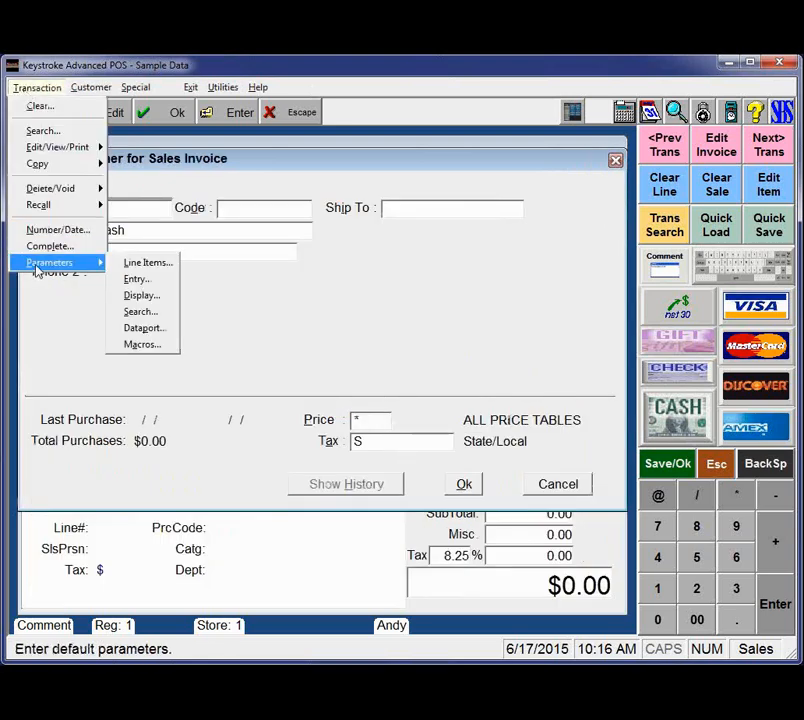
{"action": "left_click", "coordinate": [162, 285]}
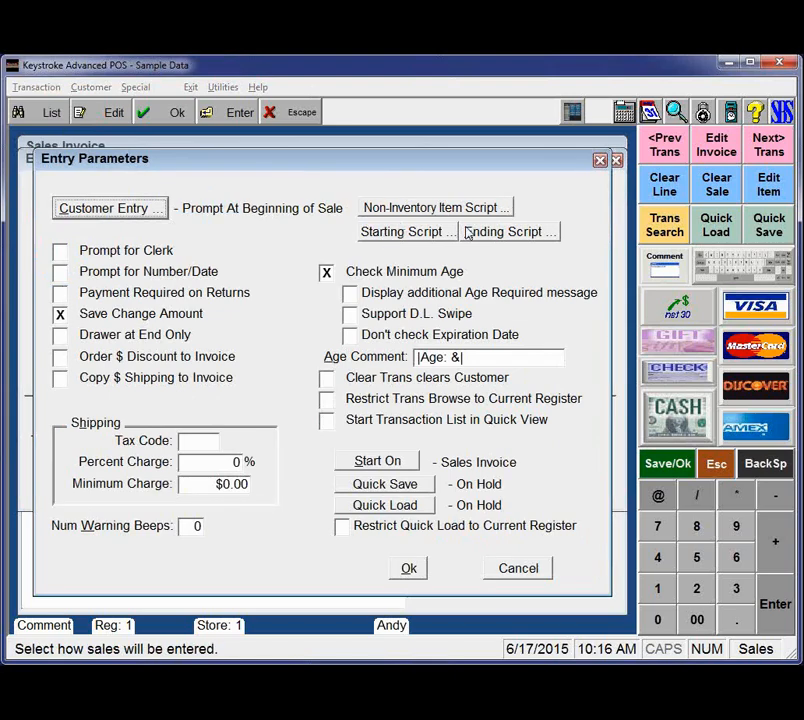
{"action": "left_click", "coordinate": [410, 214]}
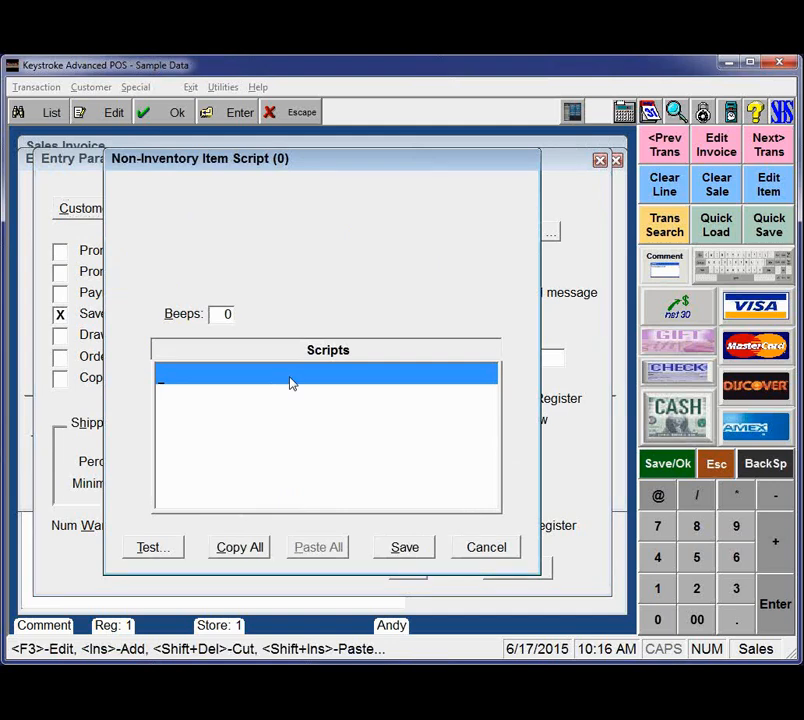
{"action": "double_click", "coordinate": [290, 383]}
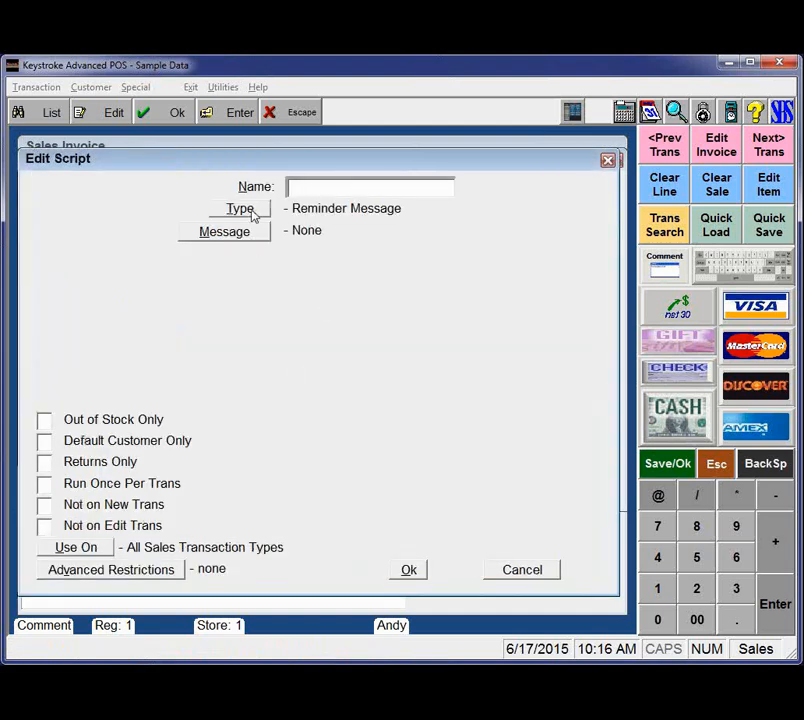
{"action": "left_click", "coordinate": [250, 210]}
{"action": "left_click", "coordinate": [323, 246]}
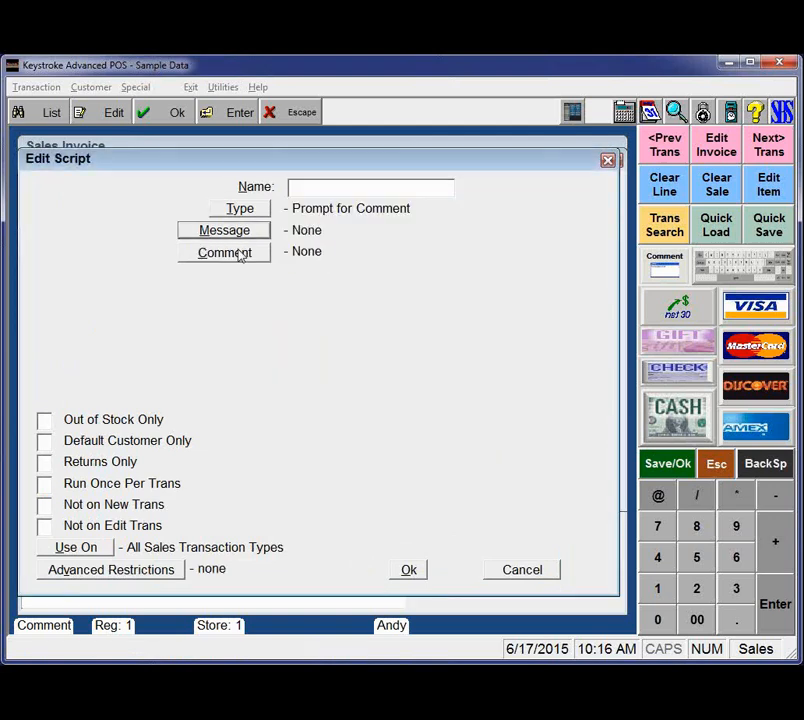
- Set the script's message to "Please enter full description of item sold" and save the message
{"action": "left_click", "coordinate": [257, 231]}
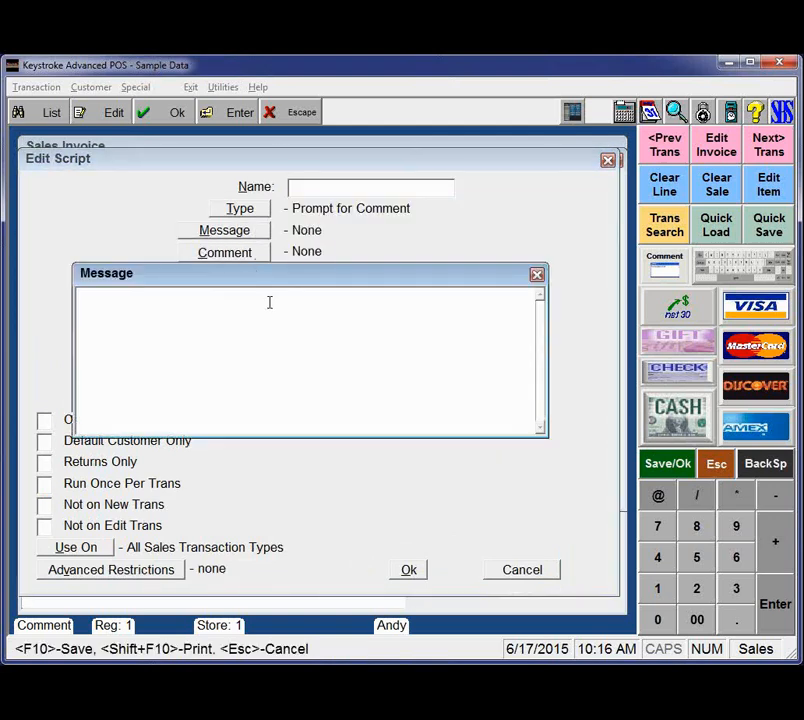
{"action": "type", "text": "Please enter ful"}
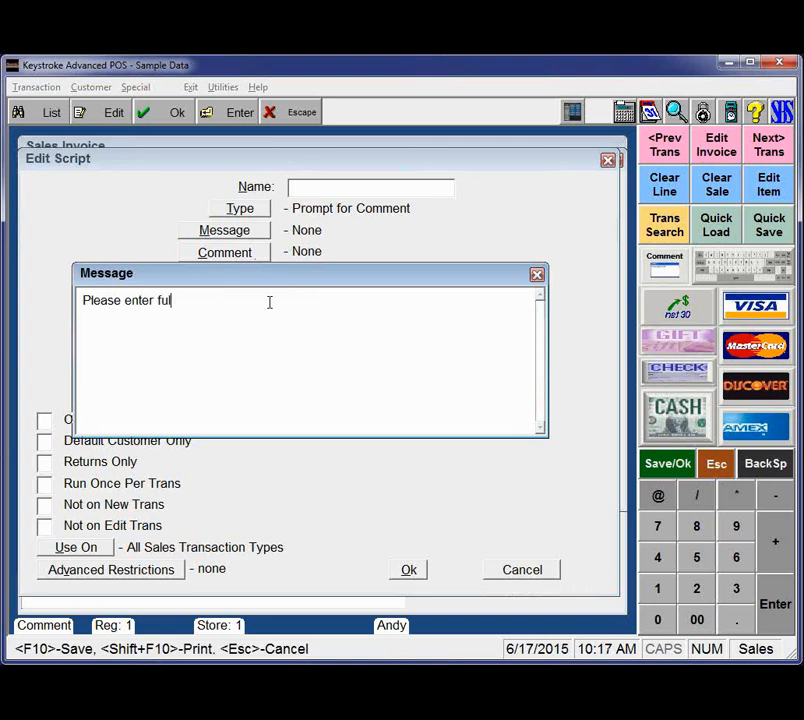
{"action": "type", "text": "l description of it"}
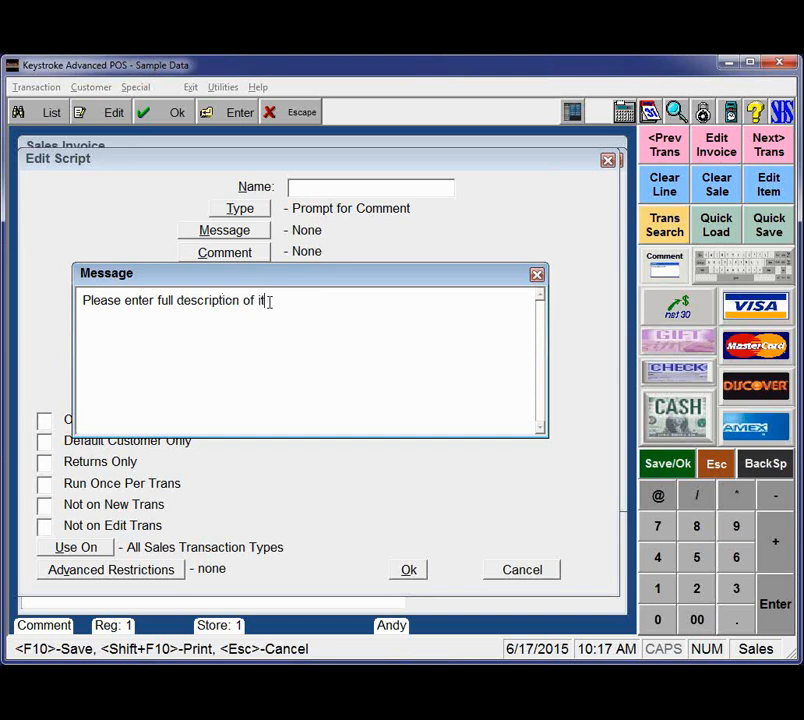
{"action": "type", "text": "em sold"}
{"action": "key", "text": "F10"}
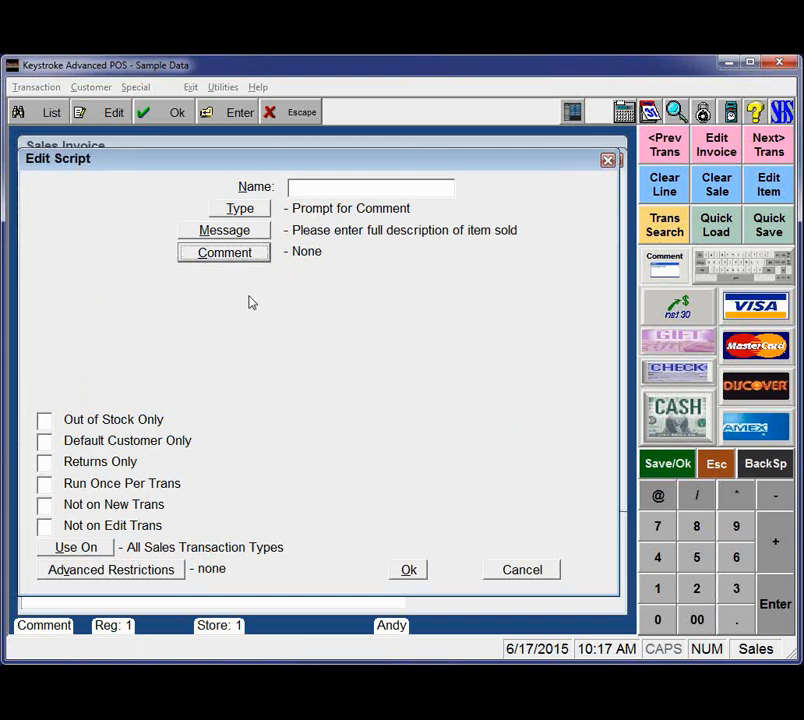
- Set the script's comment text to "Description: " and save the comment
{"action": "left_click", "coordinate": [251, 253]}
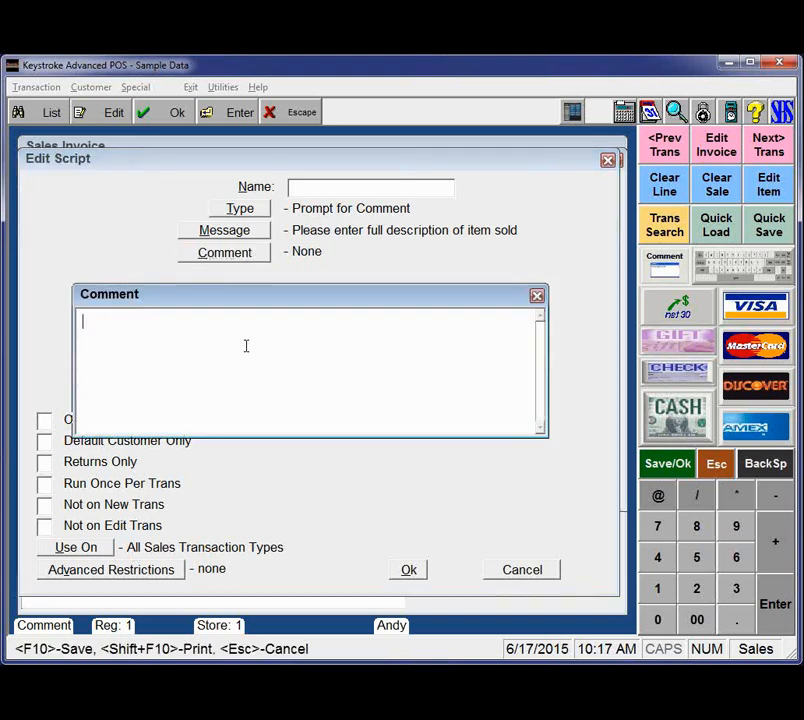
{"action": "type", "text": "De"}
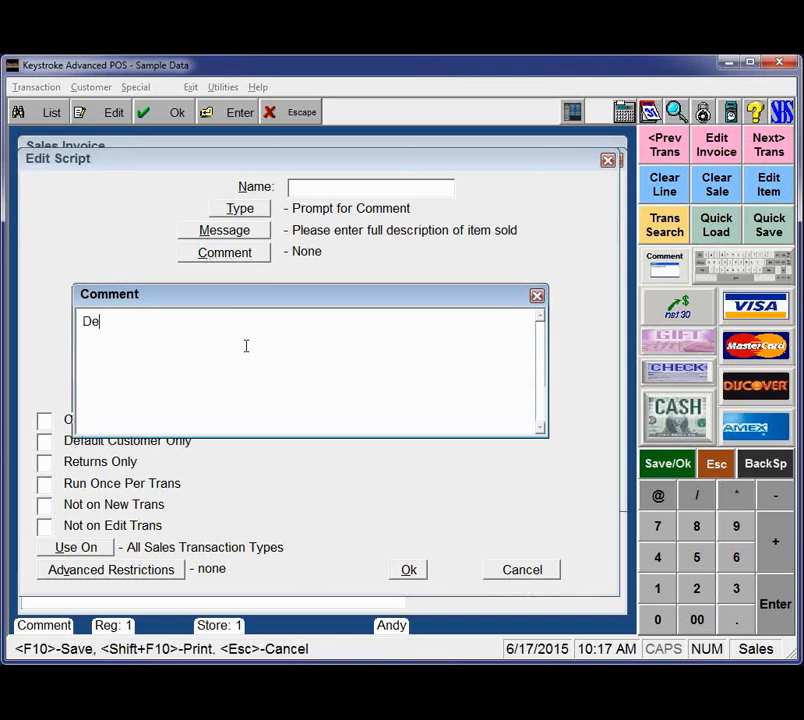
{"action": "type", "text": "scription:"}
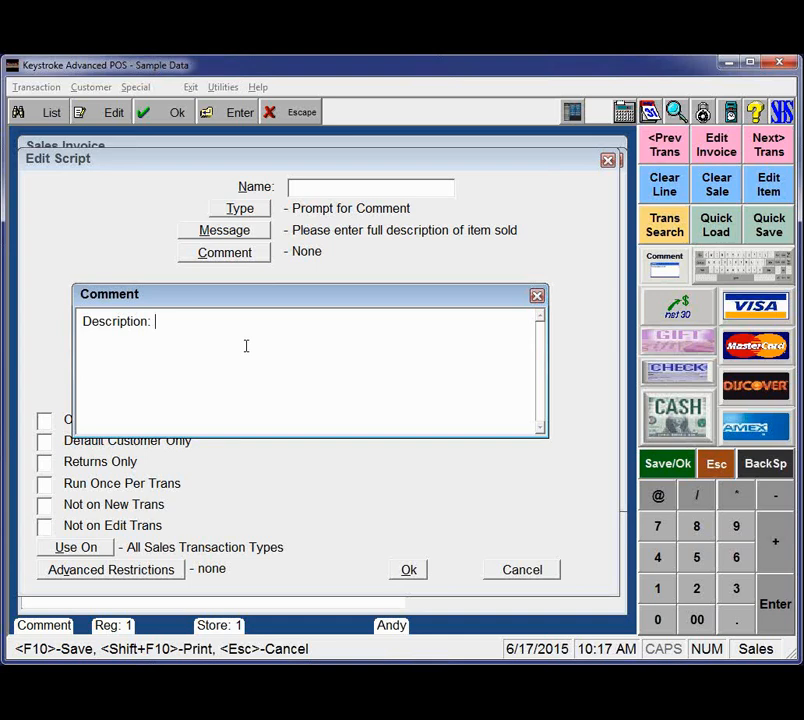
{"action": "key", "text": "F10"}
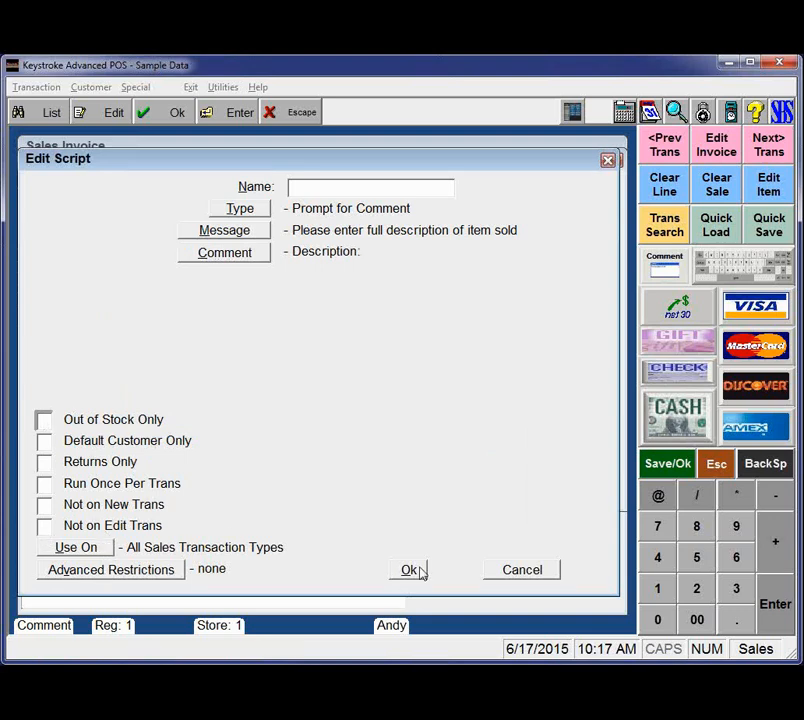
- Name the script "Non-Inv Comment" and confirm it into the non-inventory item script list
{"action": "left_click", "coordinate": [346, 190]}
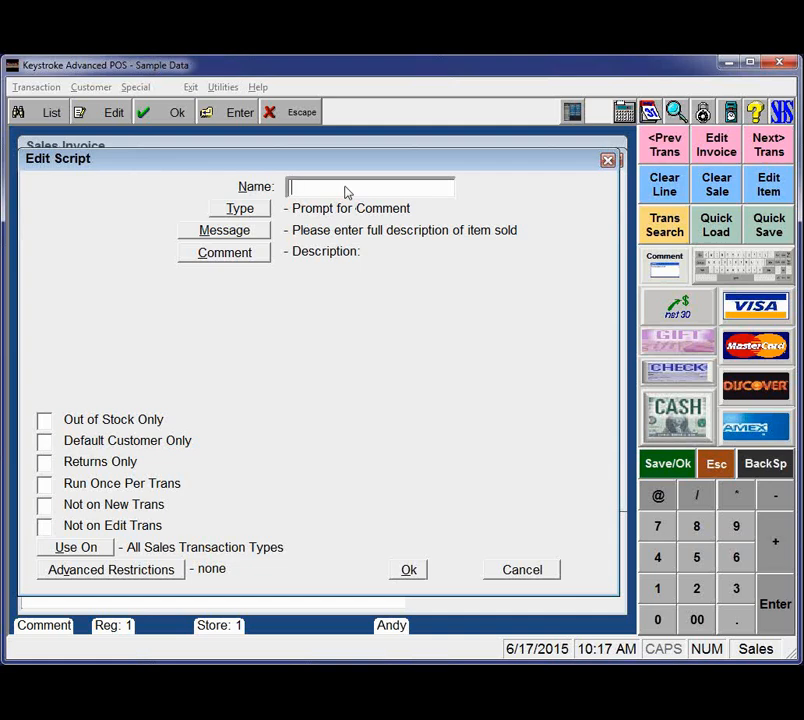
{"action": "type", "text": "Non-Inv Comment"}
{"action": "key", "text": "Return"}
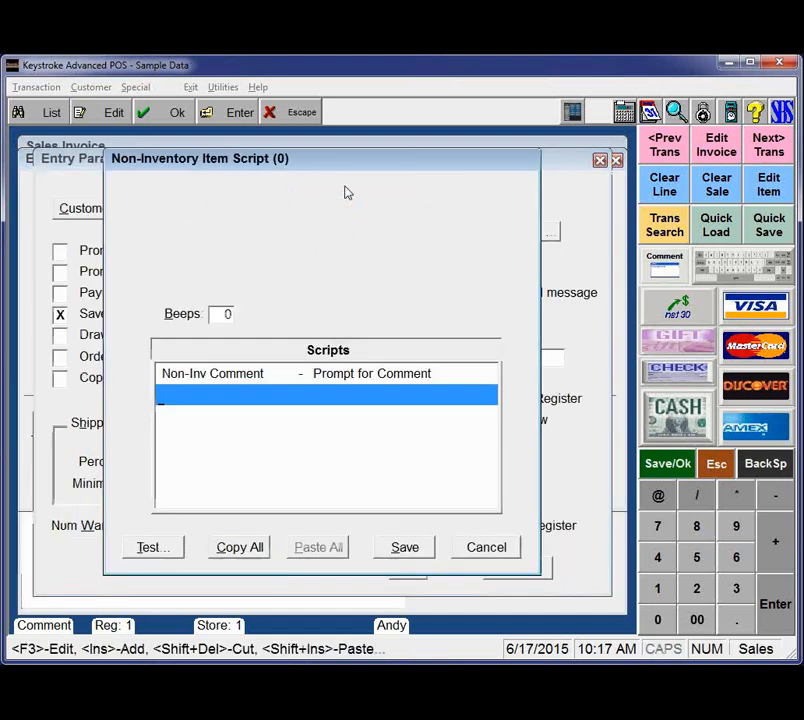
- Test the non-inventory item script to check its message and comment prompt, and return to the script list
{"action": "left_click", "coordinate": [163, 551]}
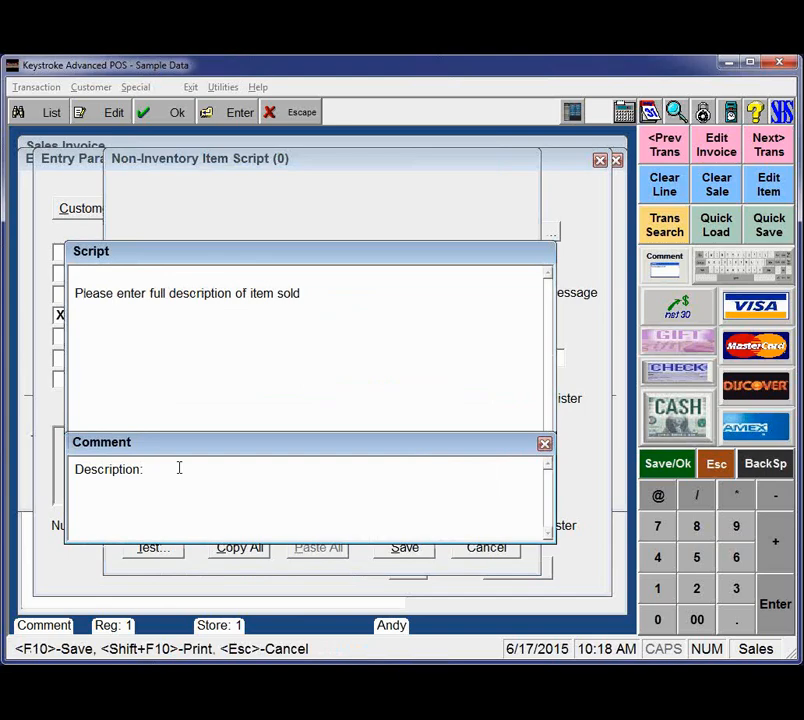
{"action": "key", "text": "Return"}
{"action": "left_click", "coordinate": [322, 373]}
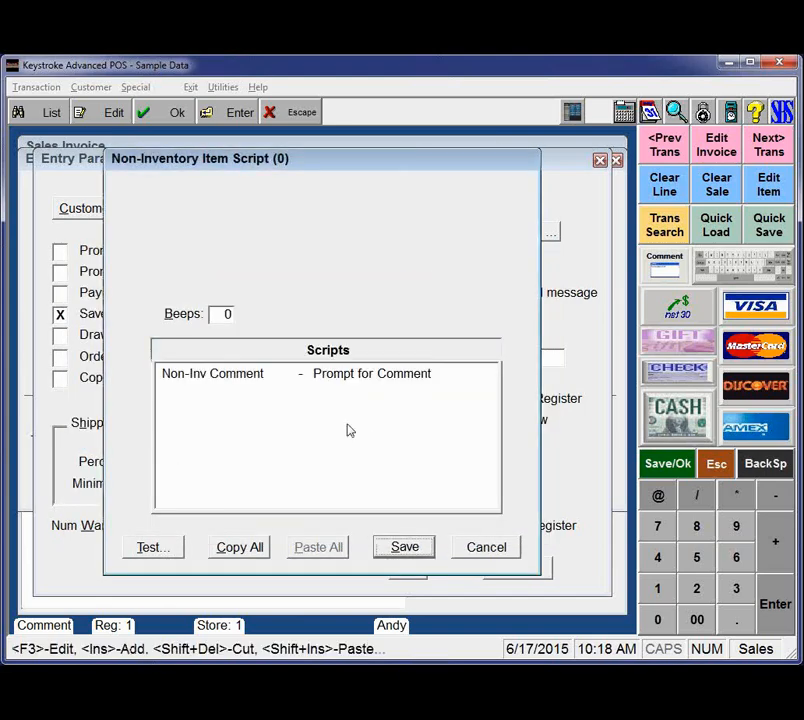
- Save the non-inventory item script list containing the "Non-Inv Comment" script
{"action": "left_click", "coordinate": [405, 547]}
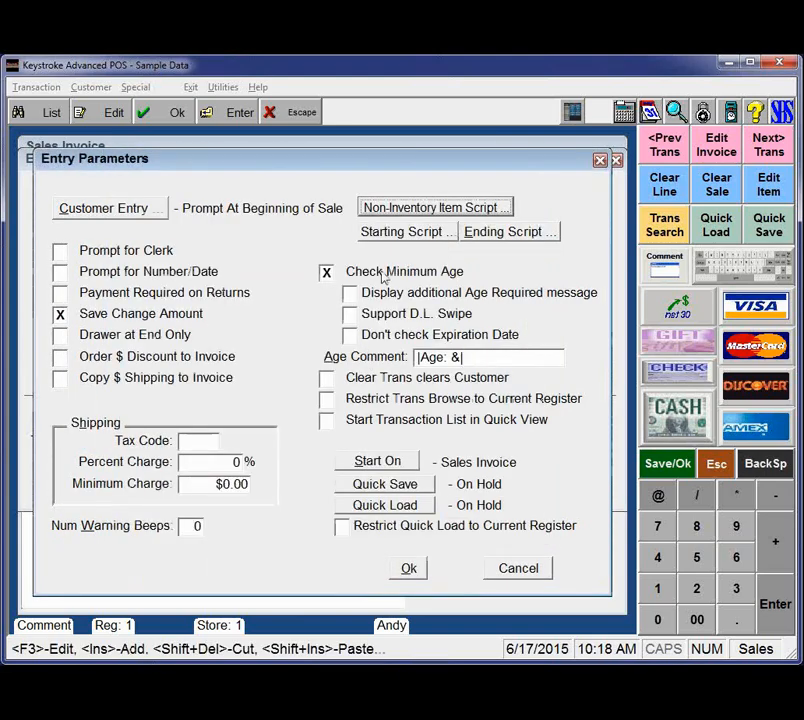
- Examine the transaction starting script's reminder message and the transaction ending script list without changing either
{"action": "left_click", "coordinate": [438, 233]}
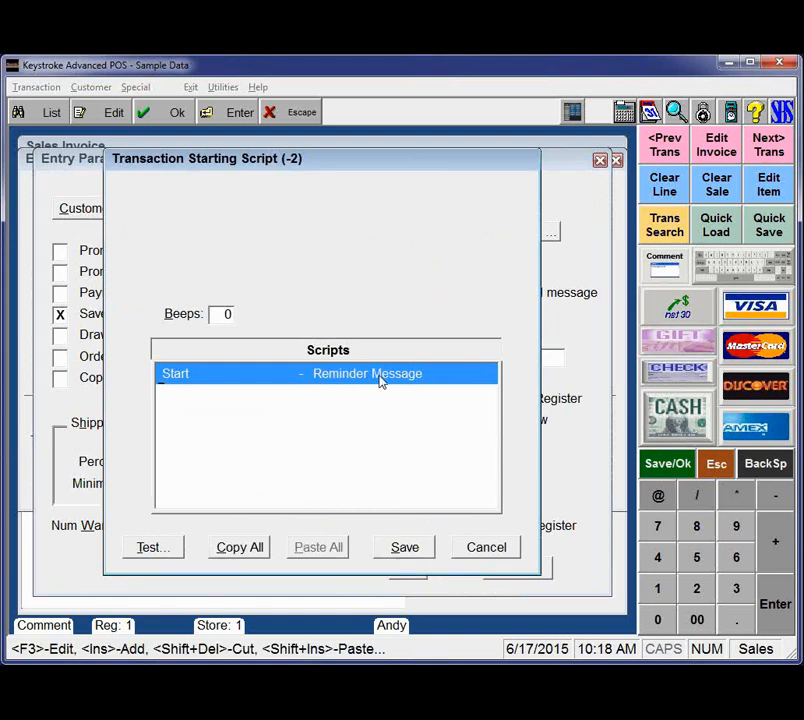
{"action": "double_click", "coordinate": [426, 373]}
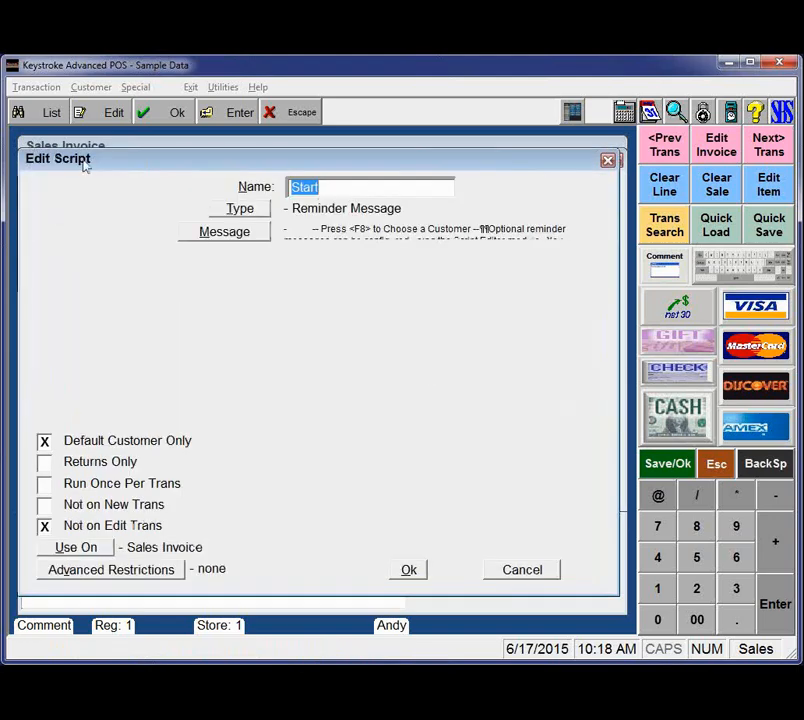
{"action": "left_click", "coordinate": [236, 234]}
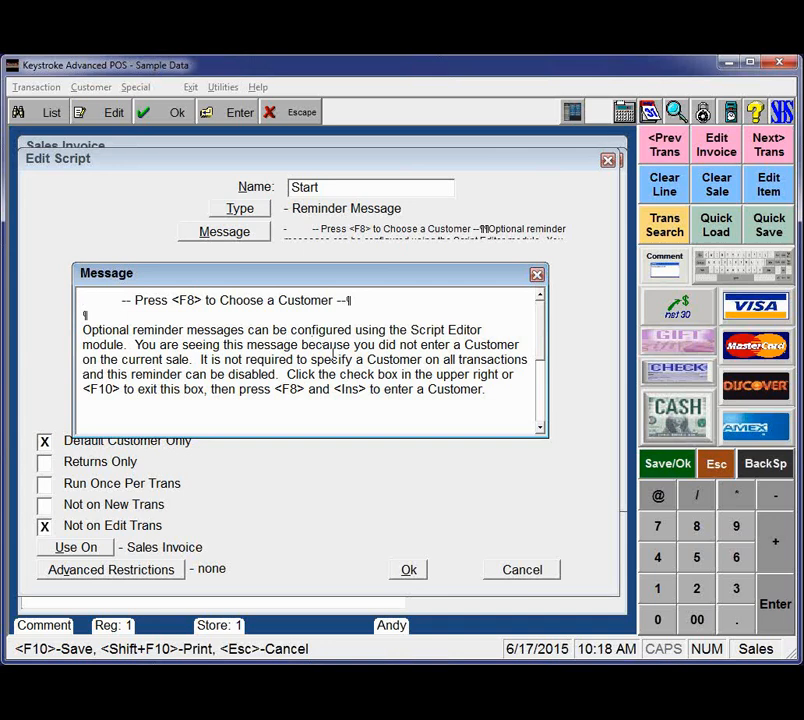
{"action": "key", "text": "Escape"}
{"action": "key", "text": "Escape"}
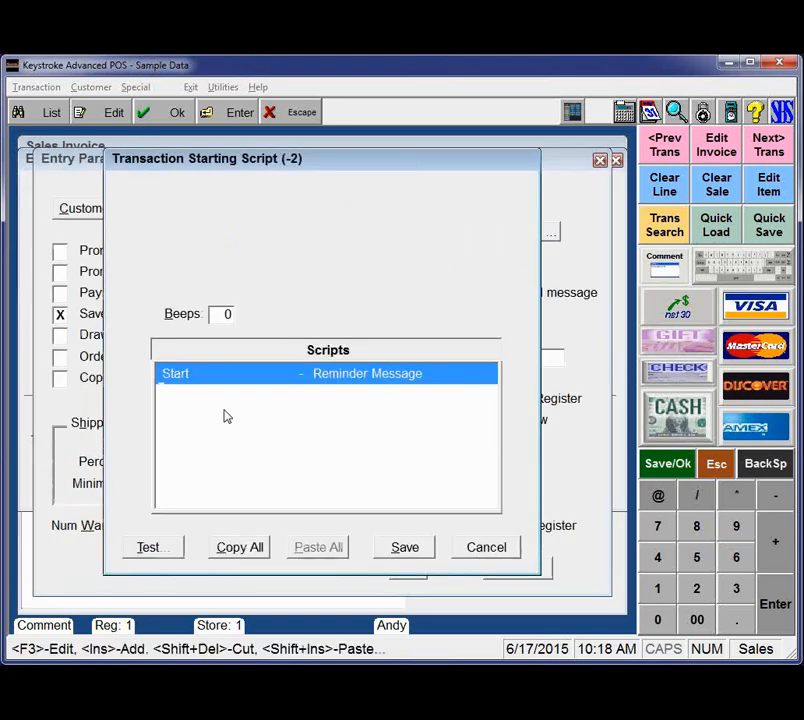
{"action": "key", "text": "Escape"}
{"action": "left_click", "coordinate": [517, 236]}
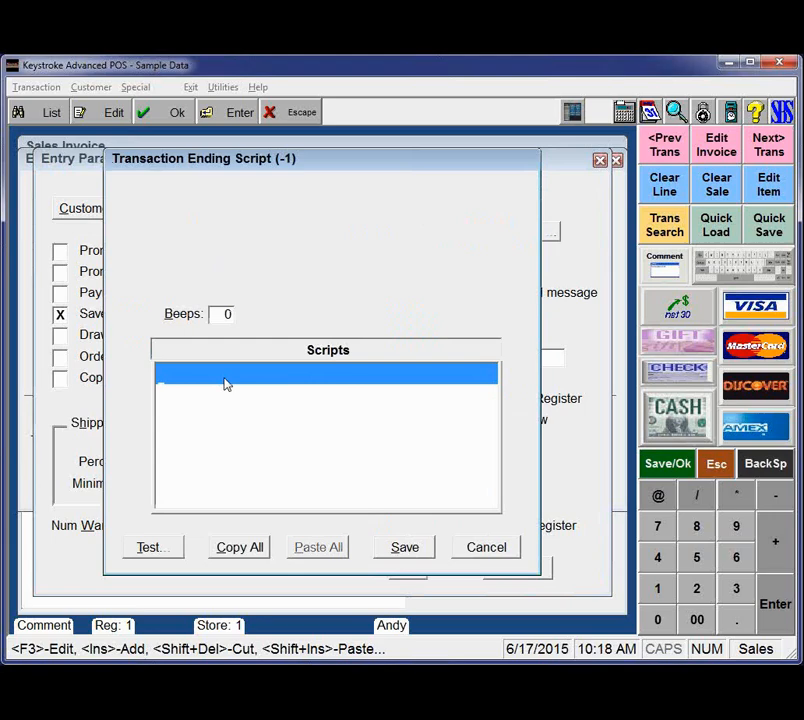
{"action": "key", "text": "Escape"}
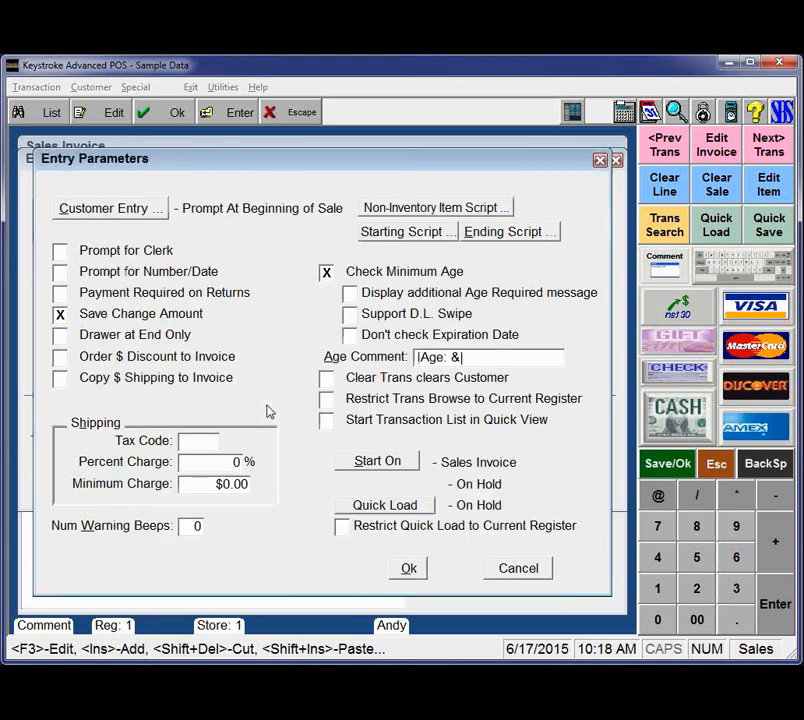
- Accept the entry parameters and open a sales invoice for the default Cash customer, closing the starting reminder
{"action": "left_click", "coordinate": [409, 569]}
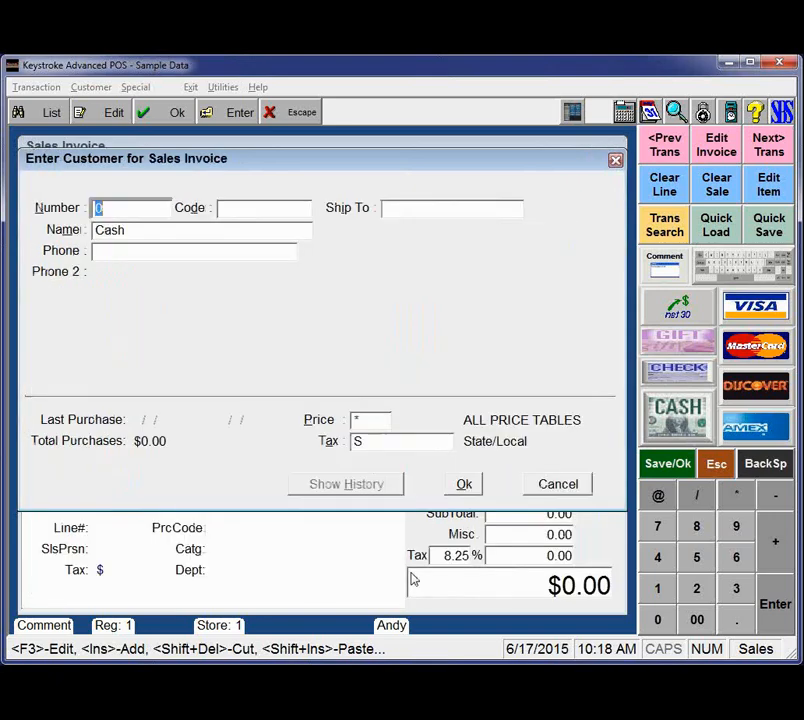
{"action": "key", "text": "Return"}
{"action": "key", "text": "Escape"}
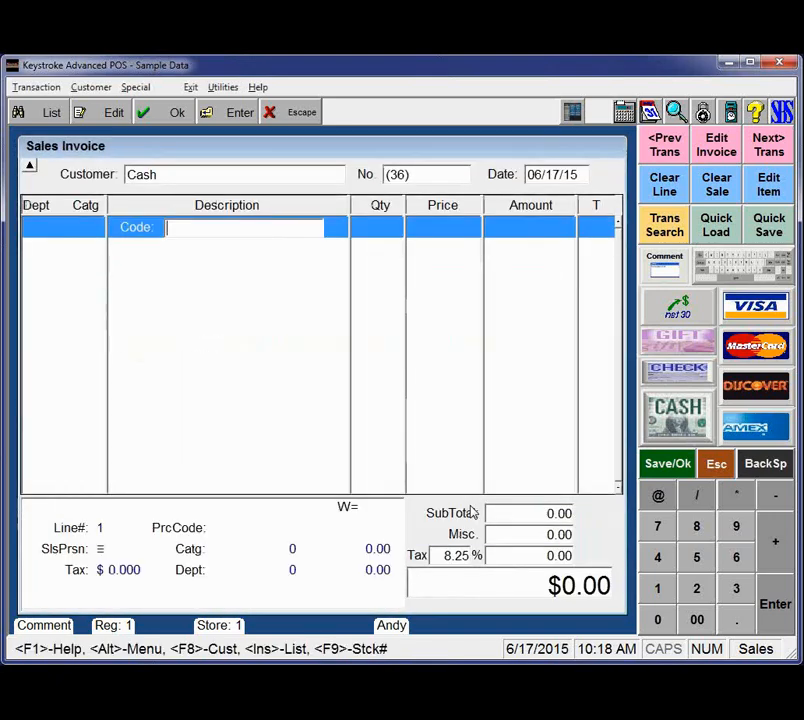
- Enter the item code "TEST ITEN" on the sales invoice and proceed with it as a non-inventory item
{"action": "type", "text": "TEST"}
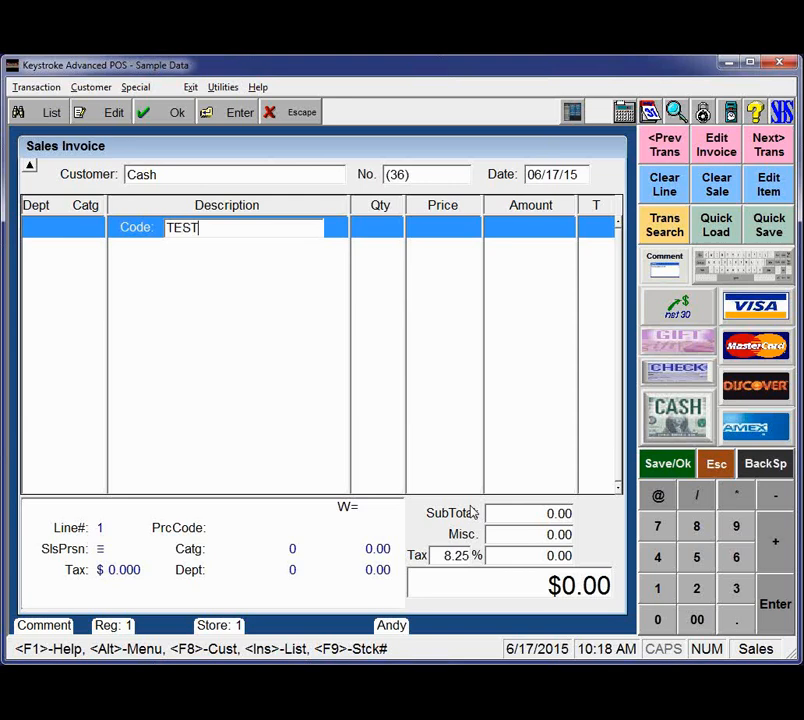
{"action": "type", "text": " T"}
{"action": "key", "text": "BackSpace"}
{"action": "type", "text": "ITEN"}
{"action": "key", "text": "Return"}
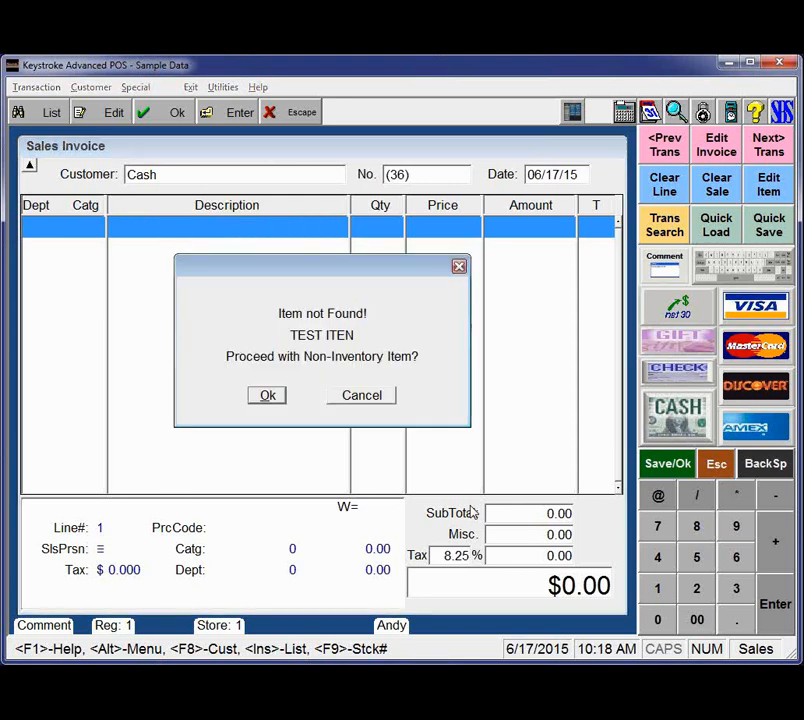
{"action": "left_click", "coordinate": [267, 396]}
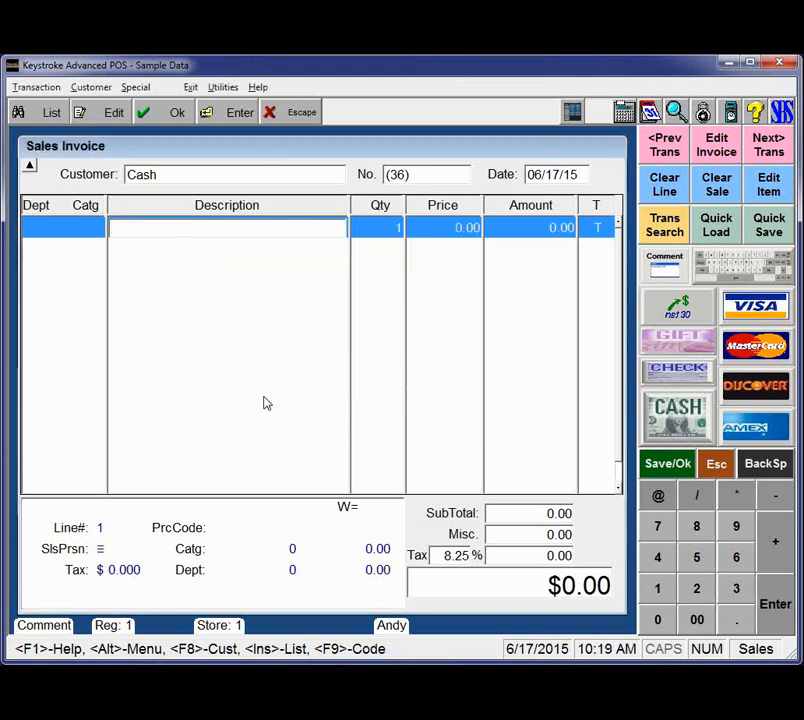
- Describe the non-inventory item as "test itme", set its price to 10.00 and complete the invoice line
{"action": "type", "text": "test itme"}
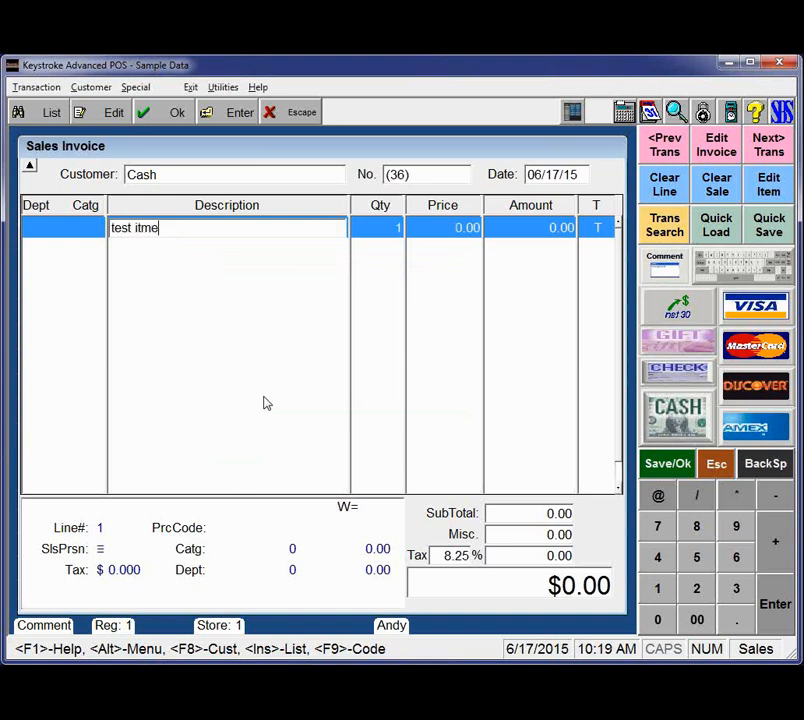
{"action": "key", "text": "Return"}
{"action": "key", "text": "Tab"}
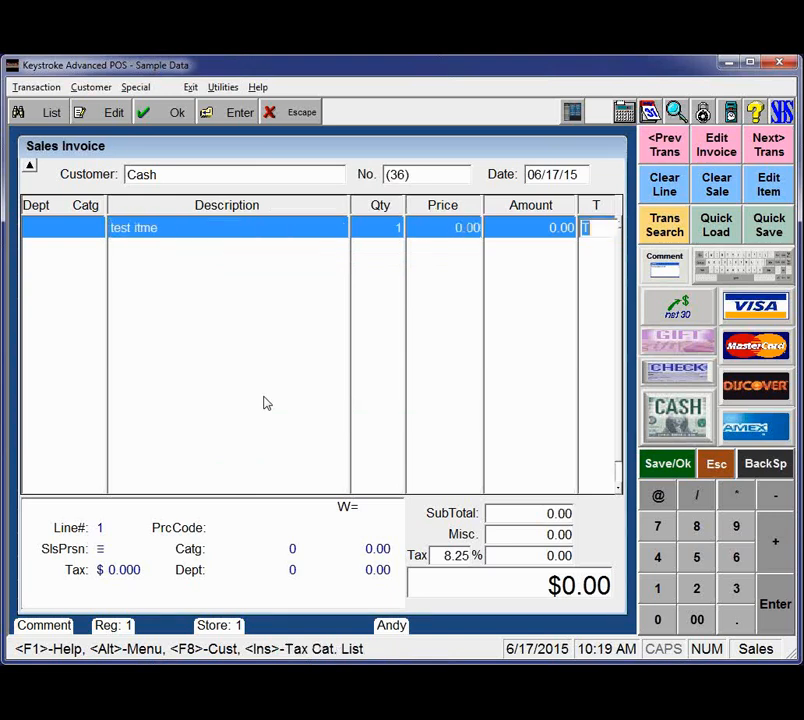
{"action": "key", "text": "Tab"}
{"action": "key", "text": "Tab"}
{"action": "key", "text": "Tab"}
{"action": "type", "text": "10"}
{"action": "key", "text": "Return"}
{"action": "key", "text": "Return"}
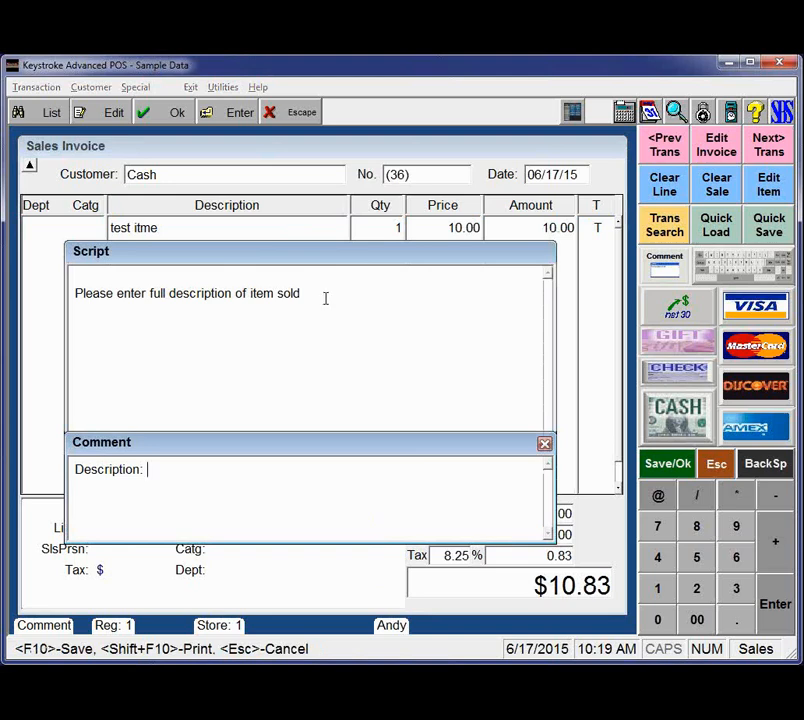
- Fill in the script's description comment with "This is my favorite pen" and save it
{"action": "type", "text": "This is my favo"}
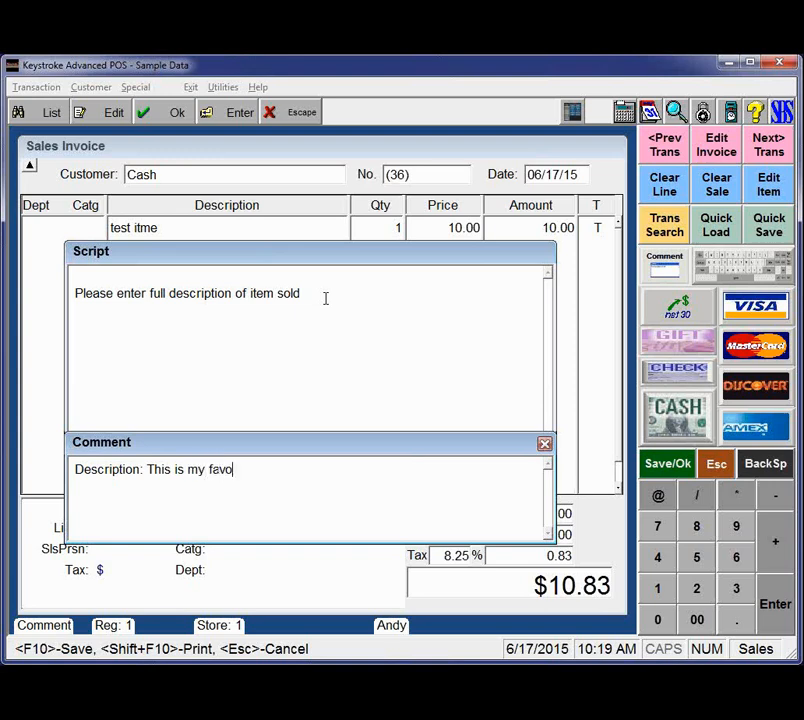
{"action": "type", "text": "rite pen"}
{"action": "key", "text": "Return"}
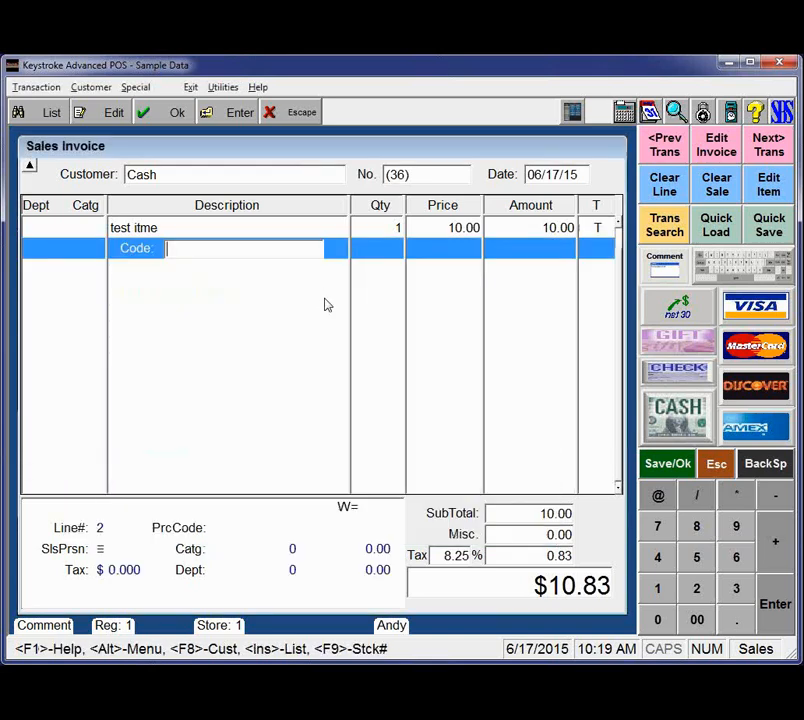
- Clear the current sale and start a new sales invoice for the Cash customer, closing the starting script's reminder
{"action": "key", "text": "alt+t"}
{"action": "key", "text": "Return"}
{"action": "key", "text": "Return"}
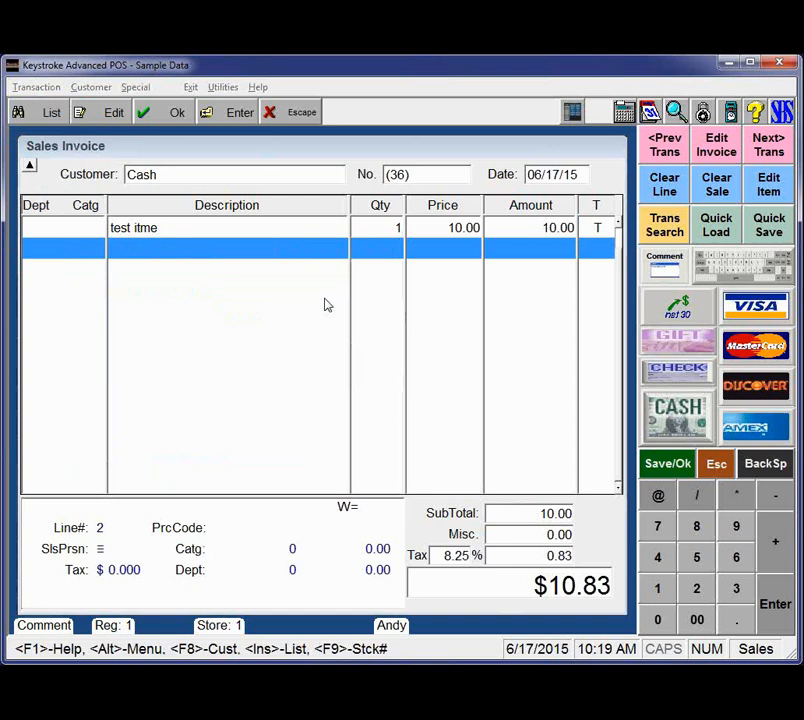
{"action": "key", "text": "Return"}
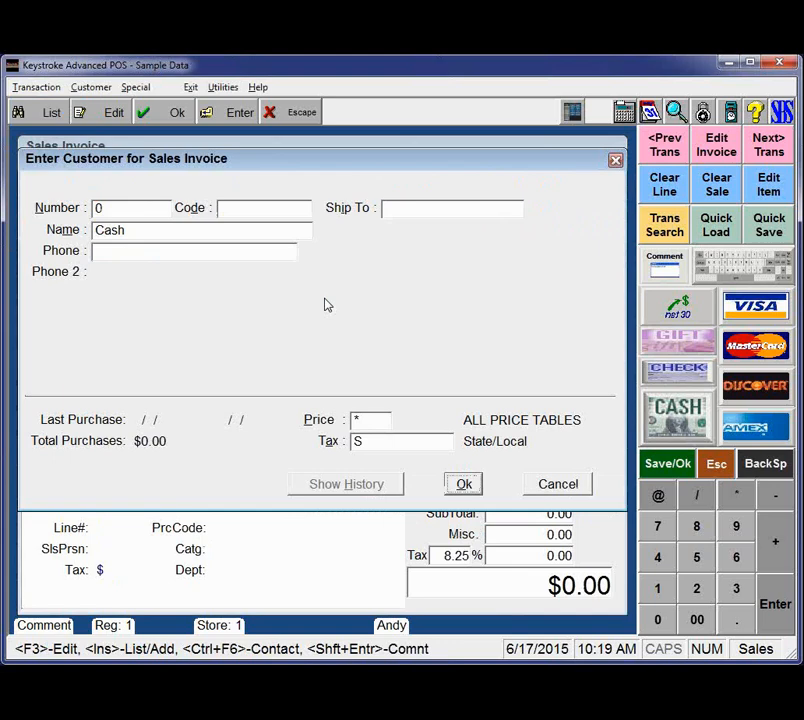
{"action": "key", "text": "Return"}
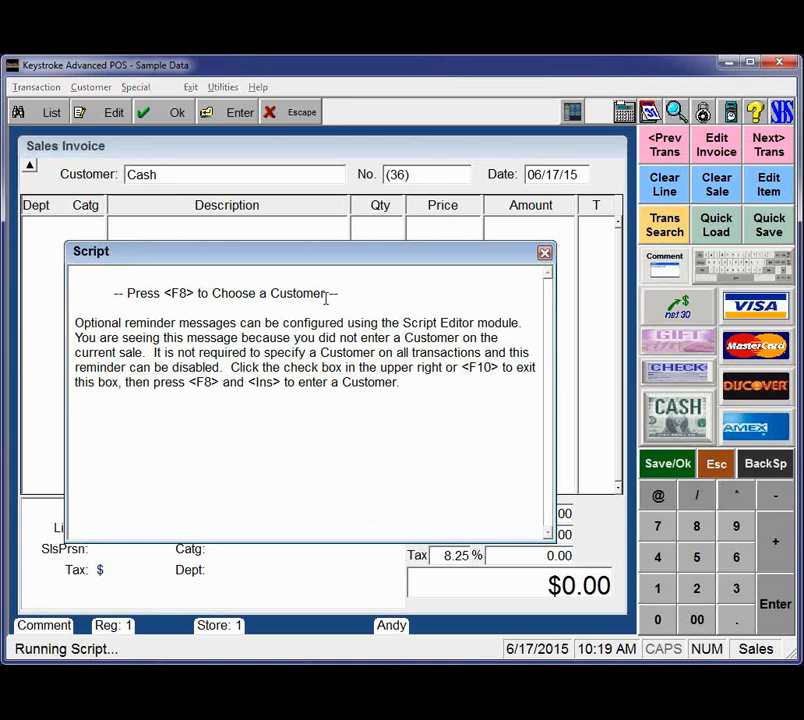
{"action": "key", "text": "F10"}
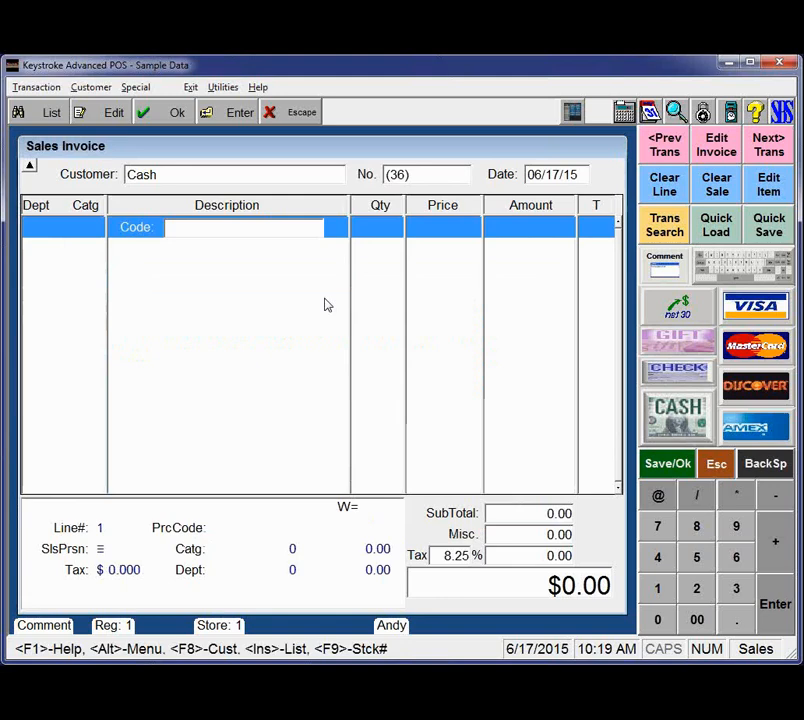